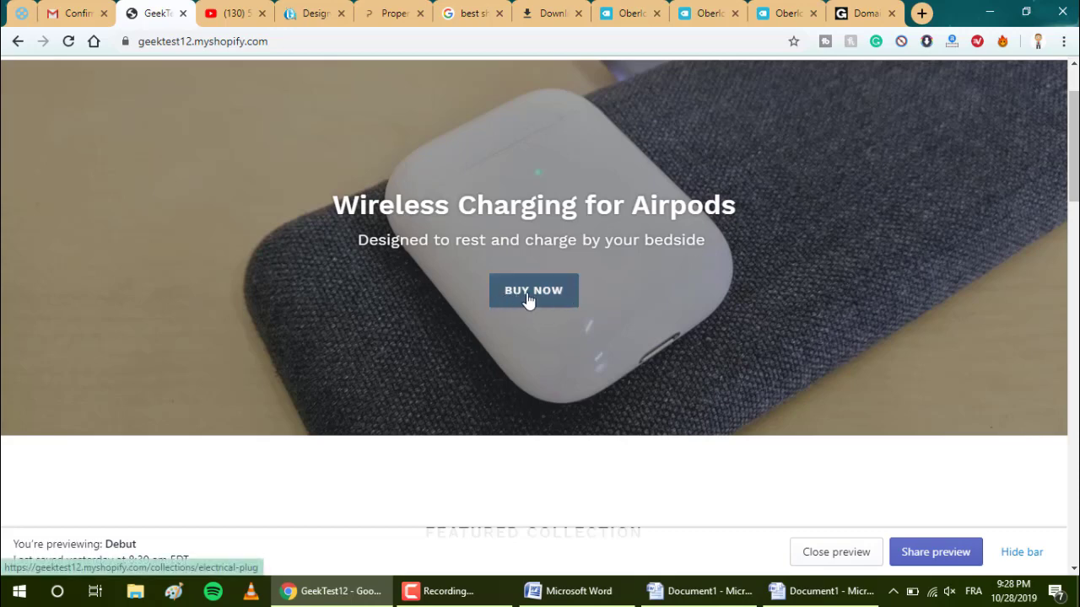
Step: Scroll through the Featured Collection product grid in the Debut storefront preview
scroll(907, 184, "down", 5)
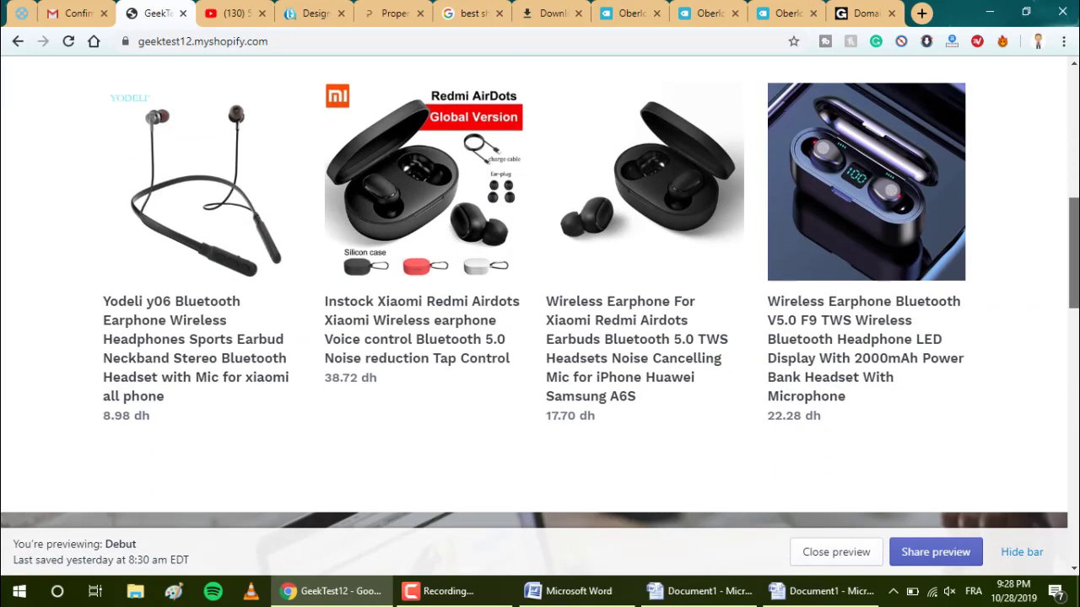
scroll(865, 219, "up", 1)
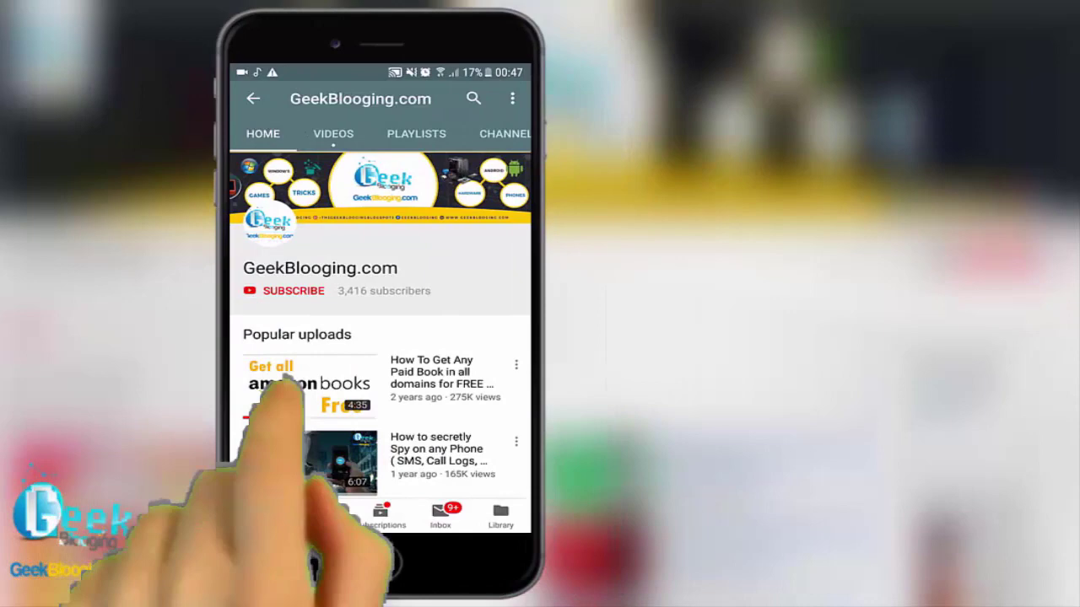
left_click(291, 291)
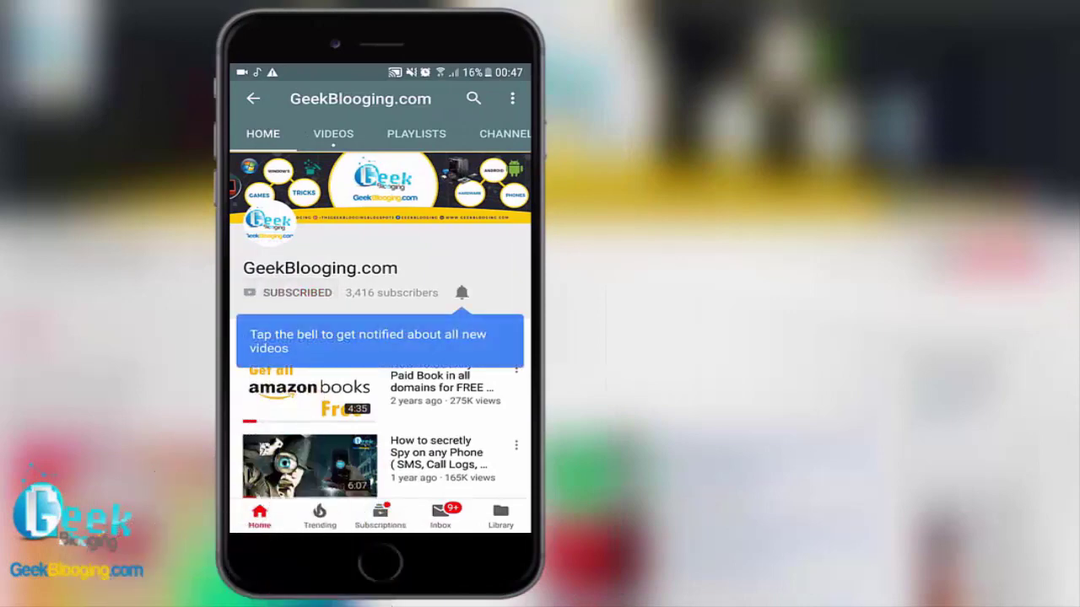
left_click(462, 291)
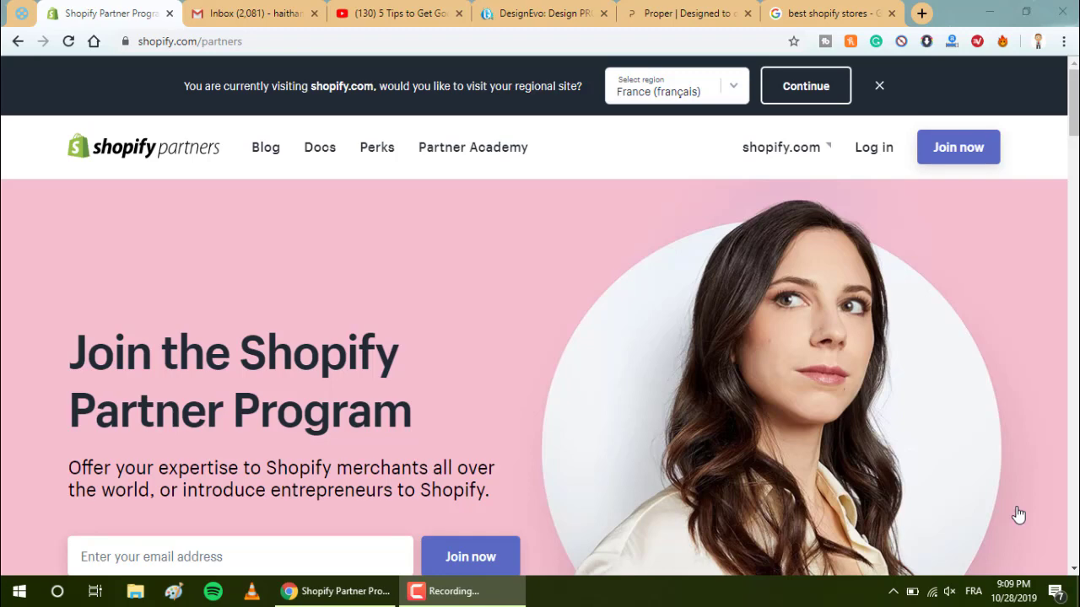
Step: Glance at the AdSense tips video on YouTube, then return to the Shopify Partner Program page
left_click(388, 10)
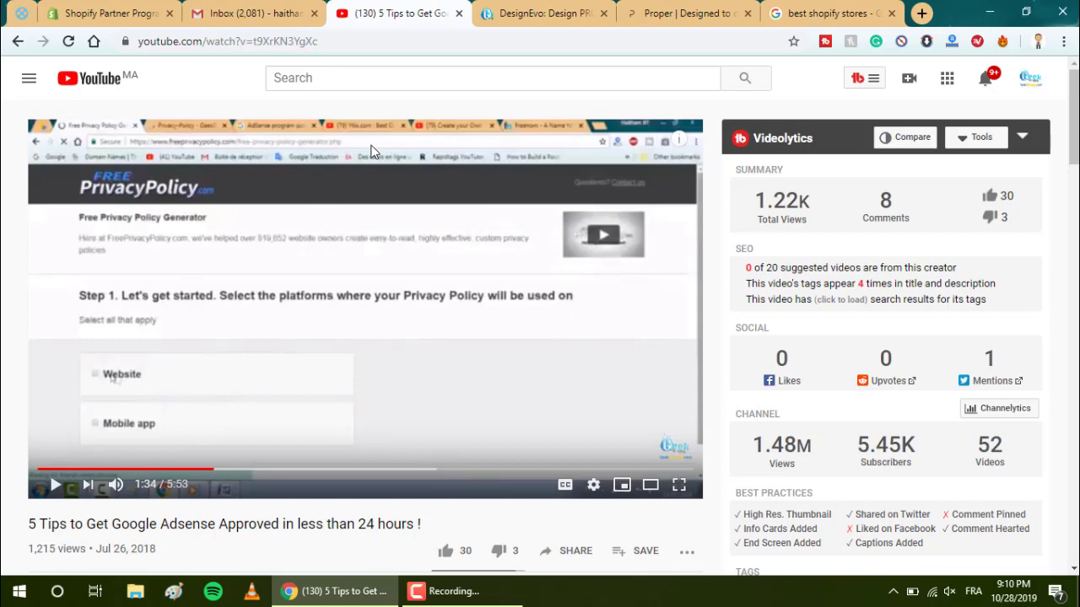
left_click(74, 10)
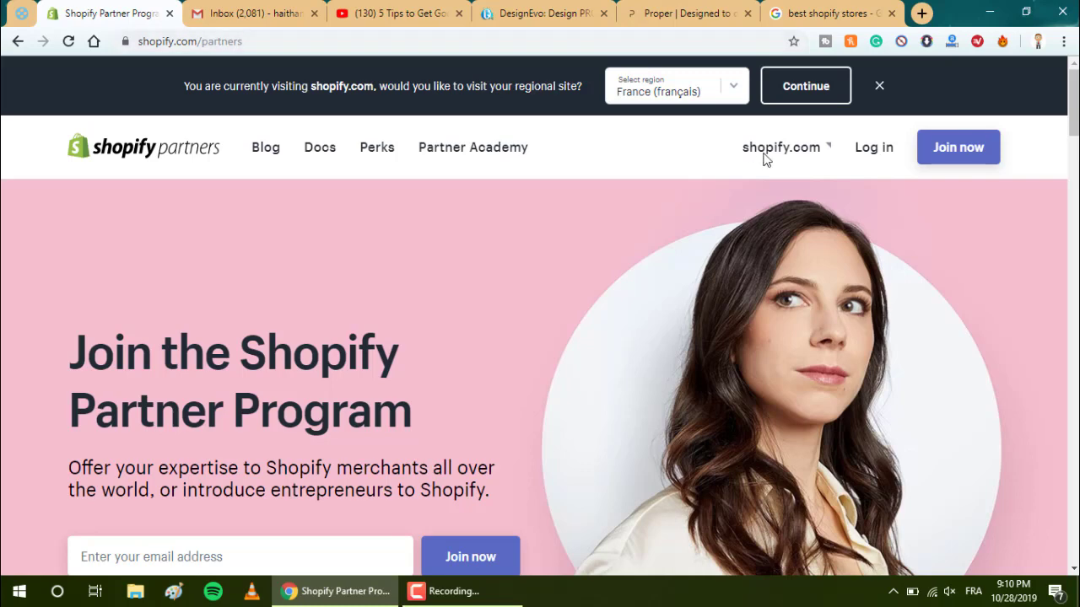
Step: Start the Partner Program sign-up and enter the business name
left_click(981, 153)
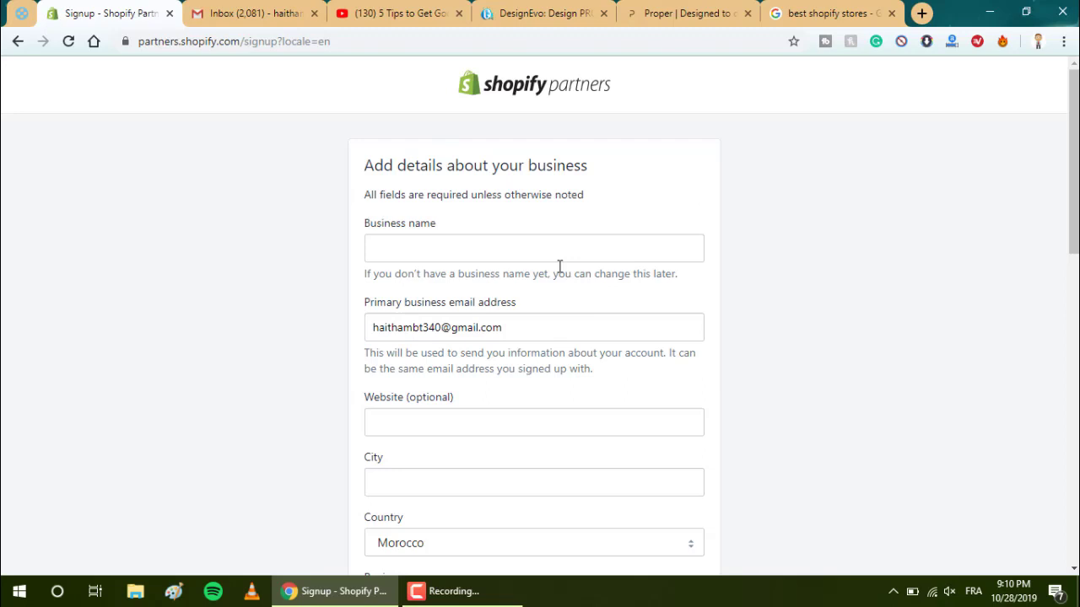
left_click(444, 251)
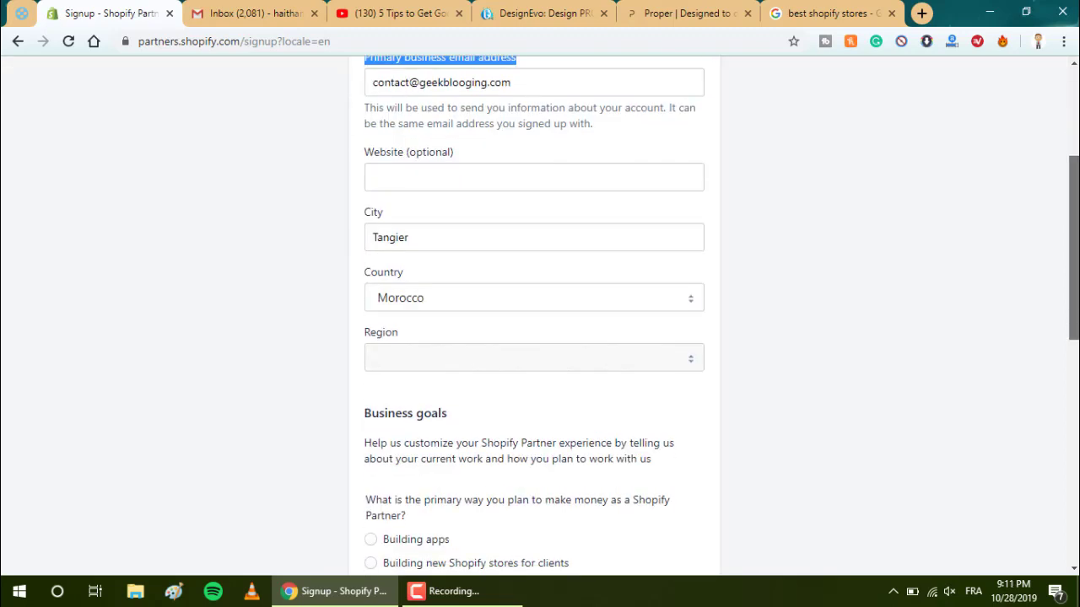
scroll(540, 338, "down", 3)
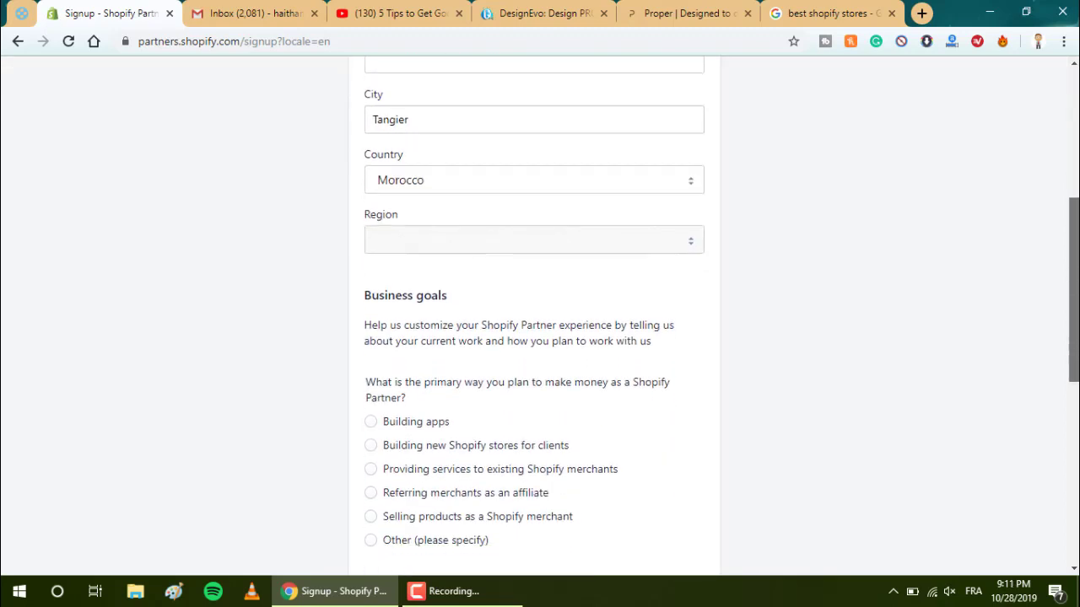
Step: Choose 'Selling products as a Shopify merchant', tick WordPress, accept the agreement and submit
left_click(404, 450)
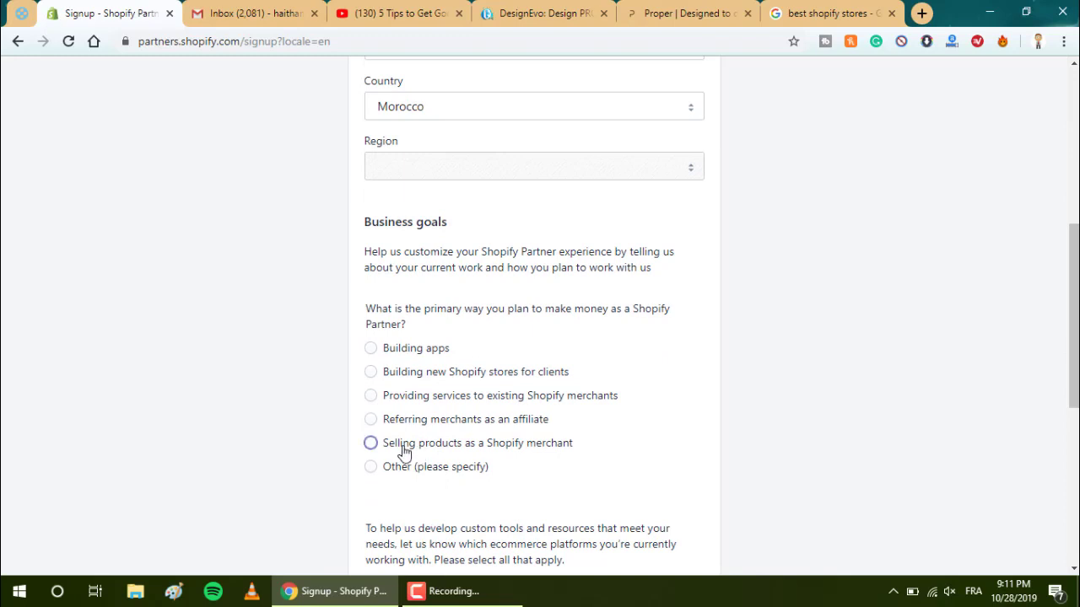
left_click_drag(1074, 317, 1074, 438)
left_click(371, 432)
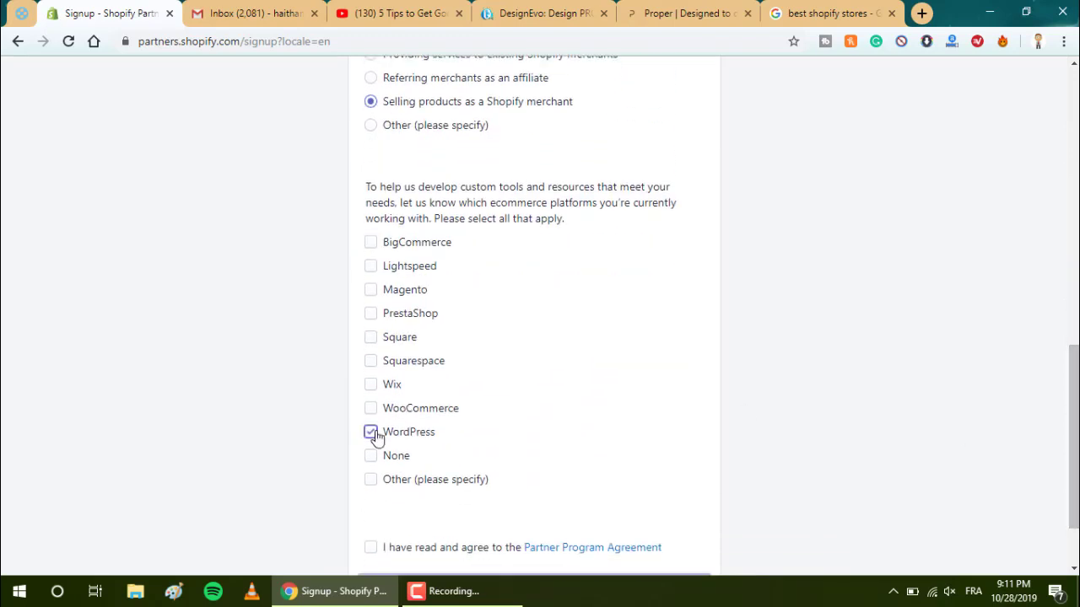
scroll(965, 446, "down", 2)
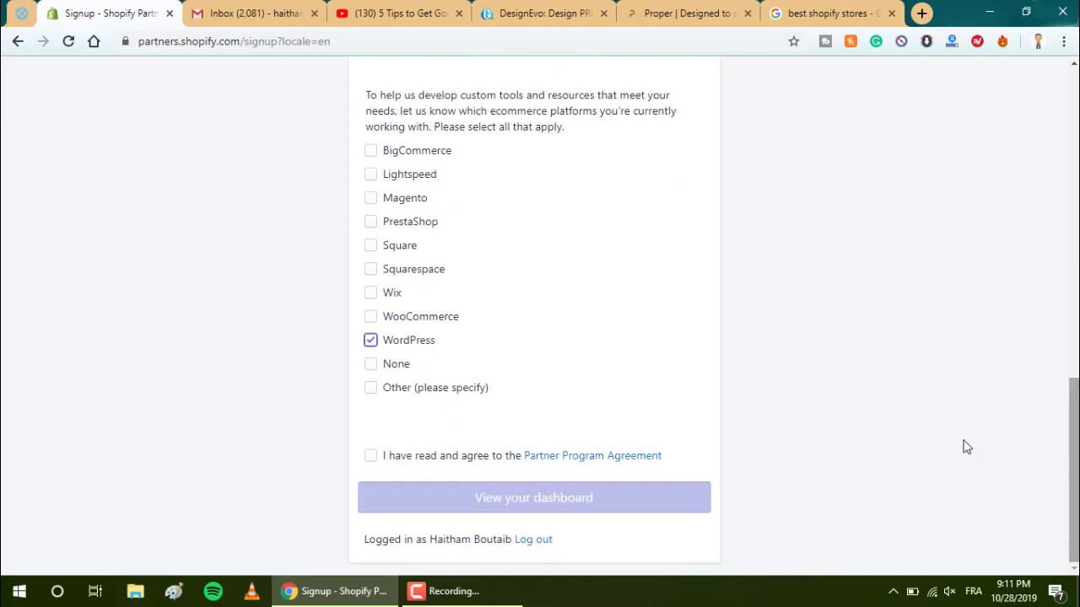
left_click(369, 461)
left_click(476, 512)
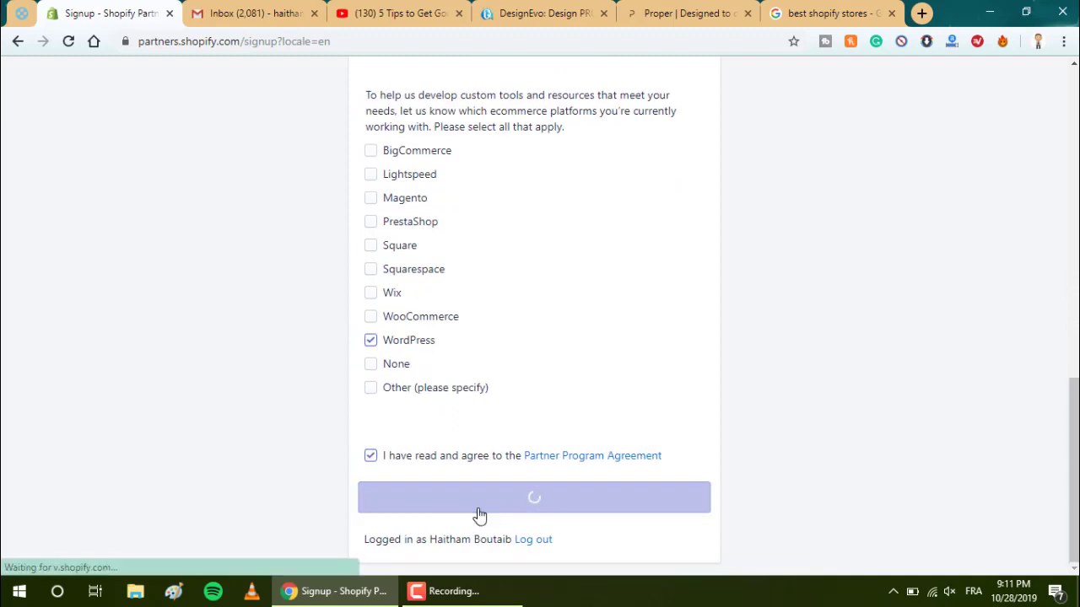
Step: Confirm the business email from the Shopify Partners message in the Gmail inbox
key("ctrl+Tab")
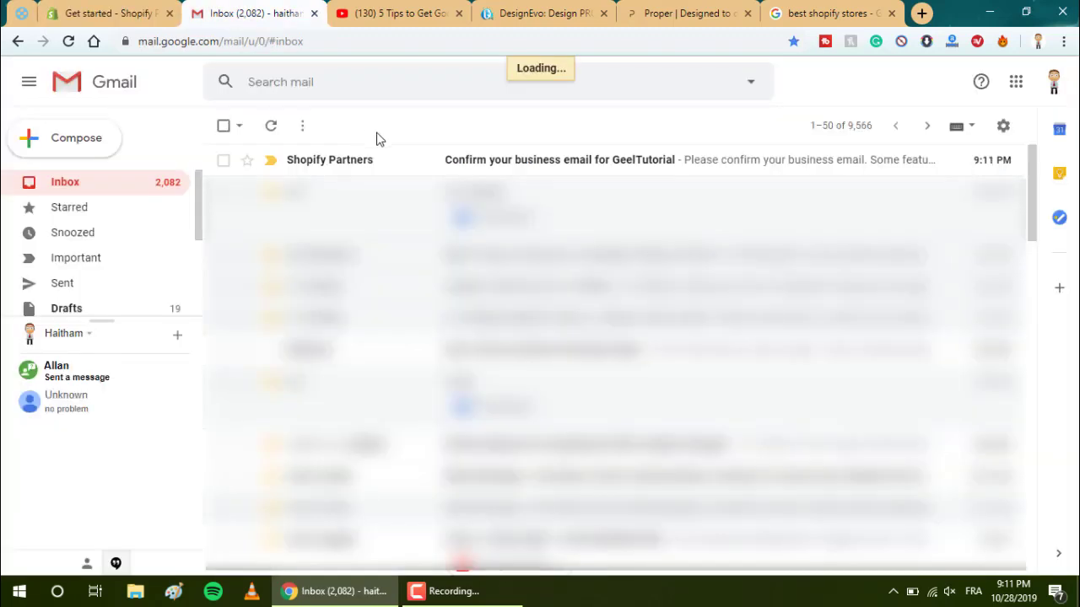
left_click(423, 164)
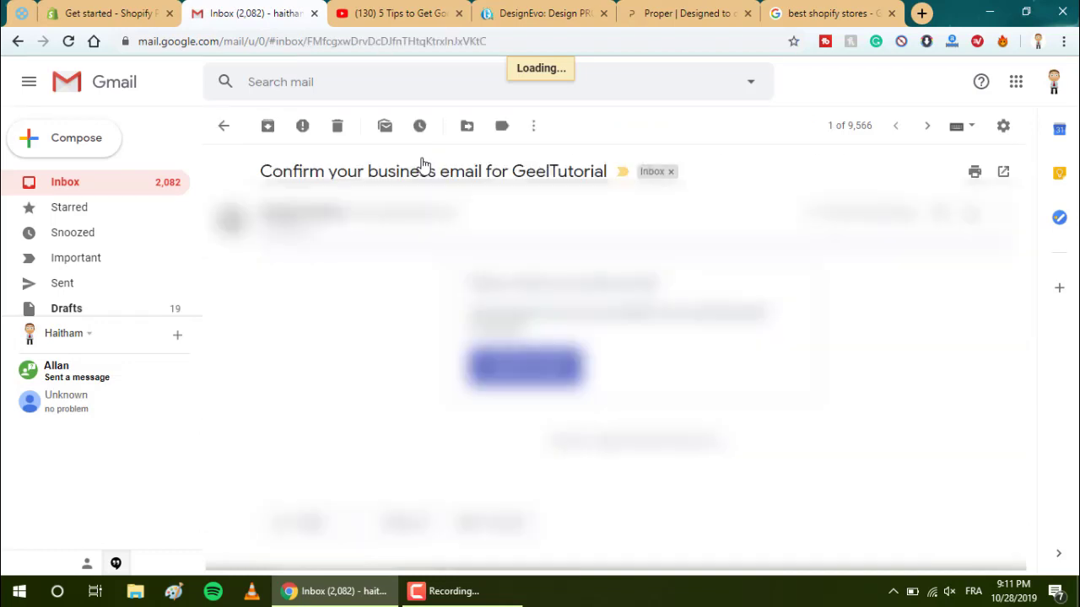
left_click(525, 366)
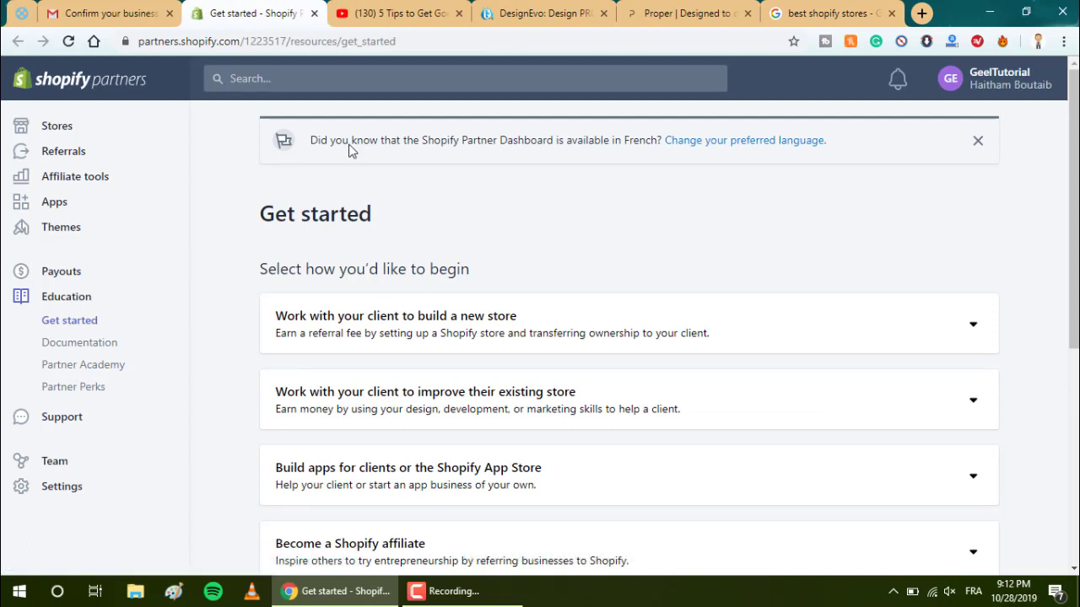
Step: Start adding a new store from Stores and make it a development store
left_click(62, 134)
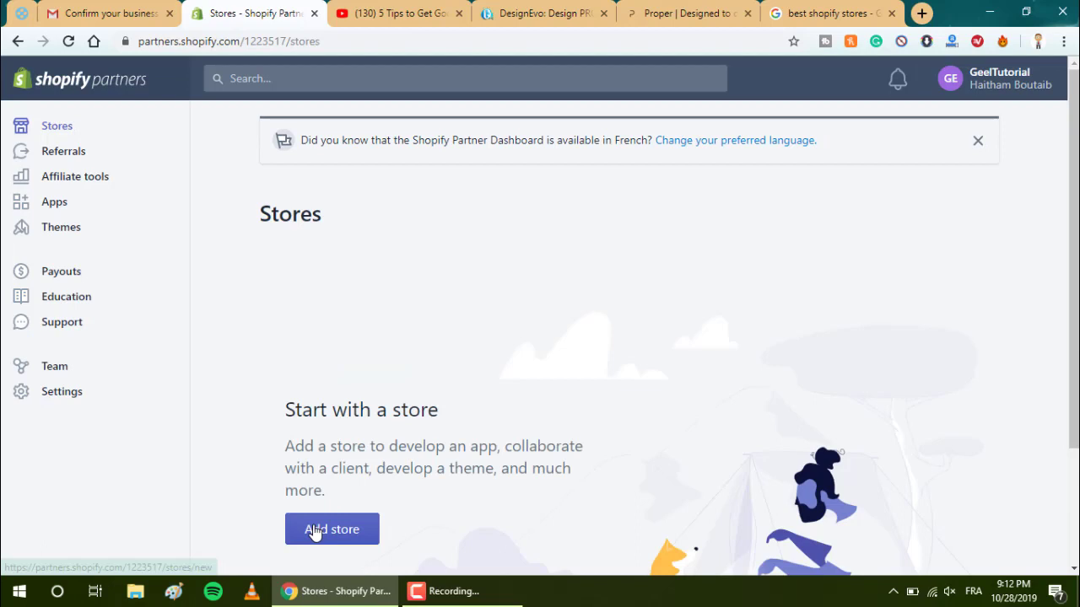
left_click(308, 534)
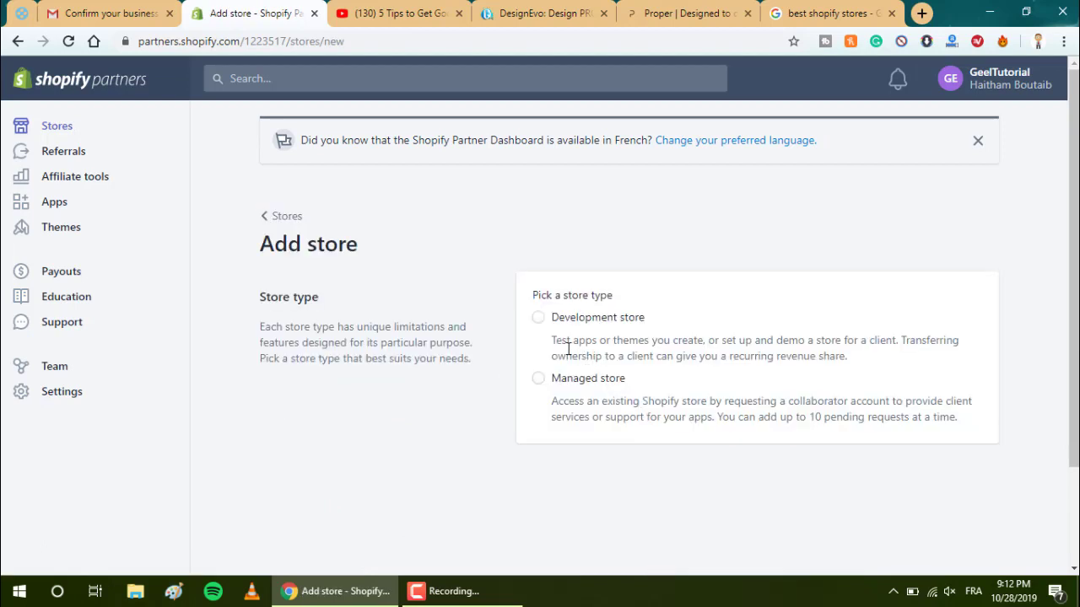
left_click(538, 318)
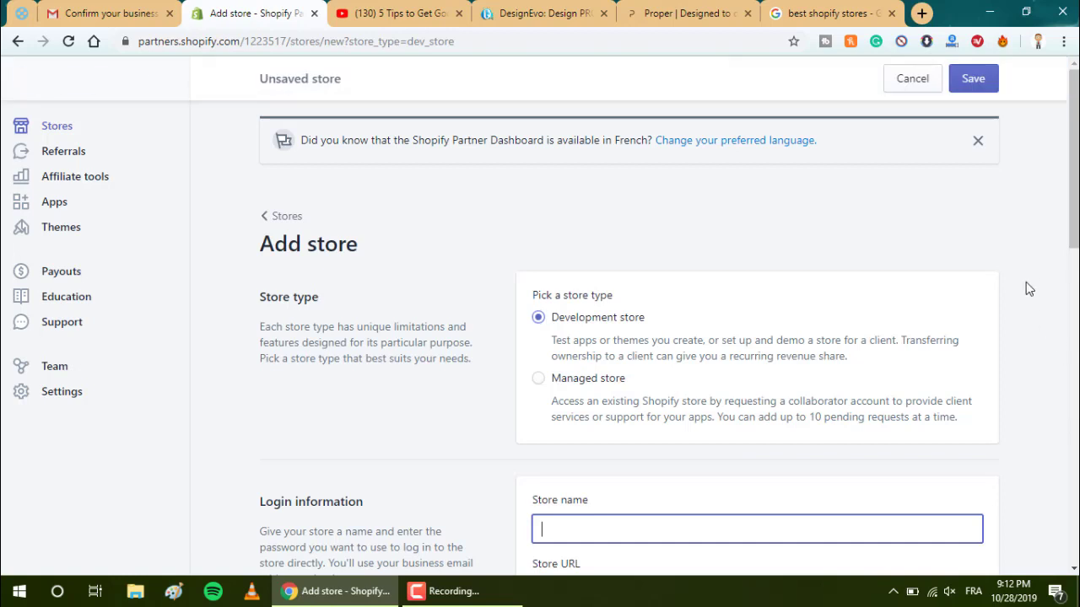
scroll(1029, 289, "down", 3)
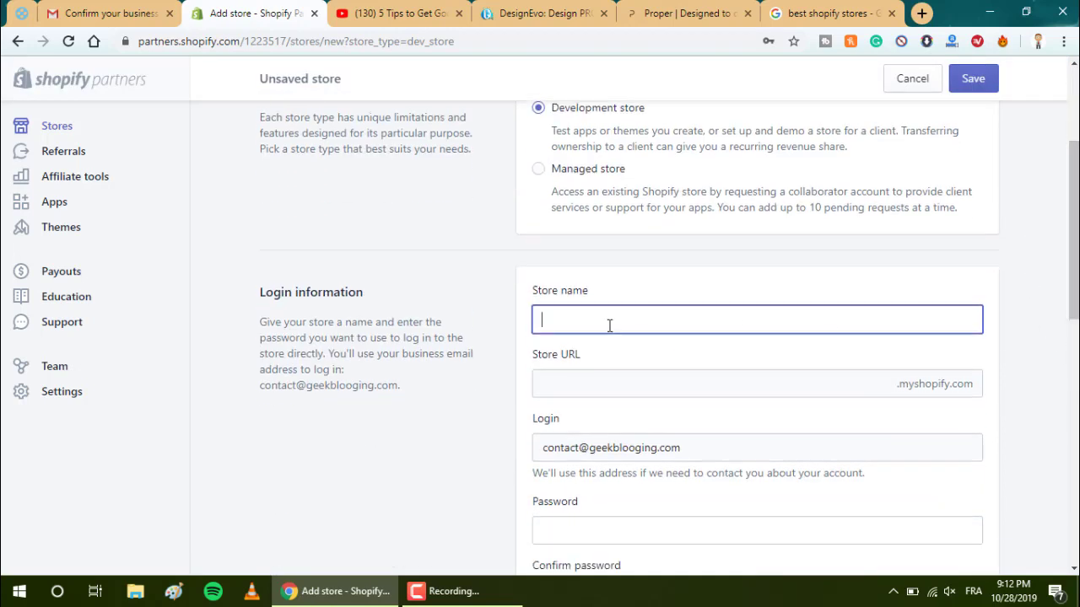
Step: Fill in the store details, set its purpose to testing an app or theme, and save
type("G")
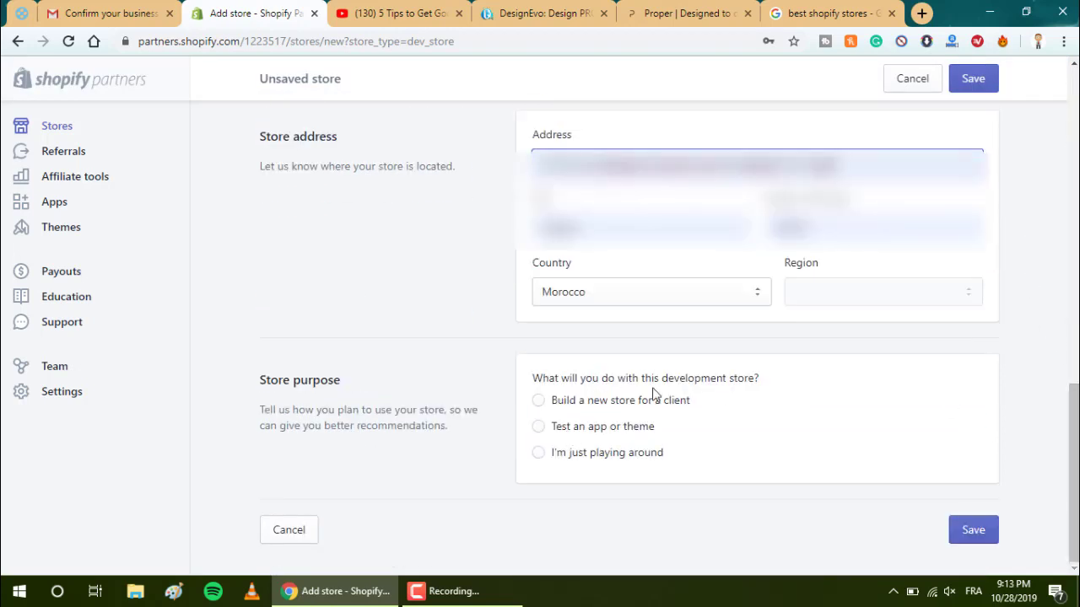
left_click(540, 428)
left_click(983, 540)
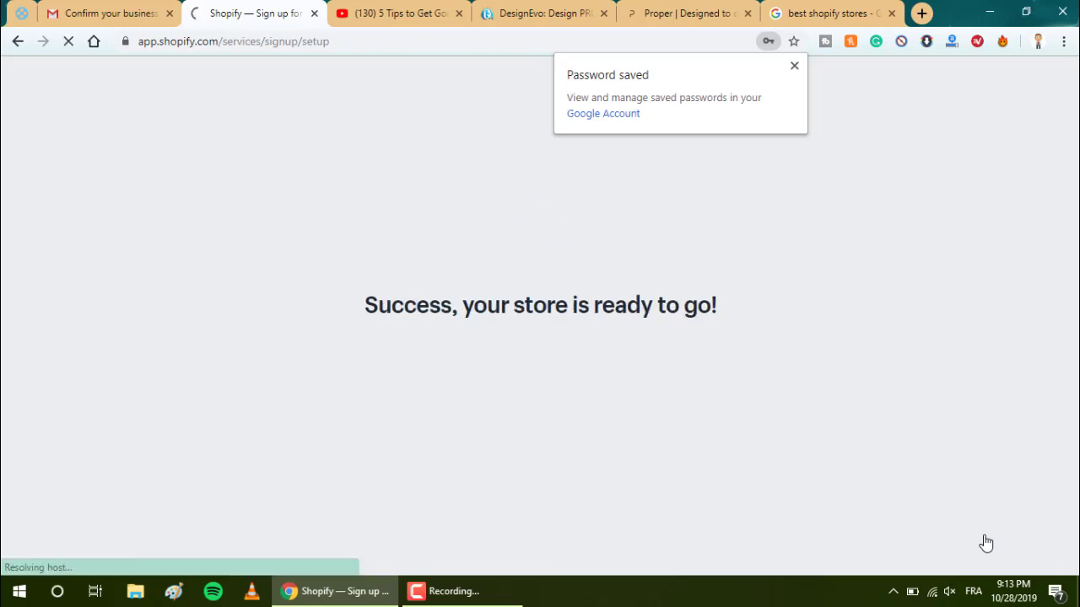
Step: Turn off store password protection in Online Store > Preferences and save
left_click(793, 65)
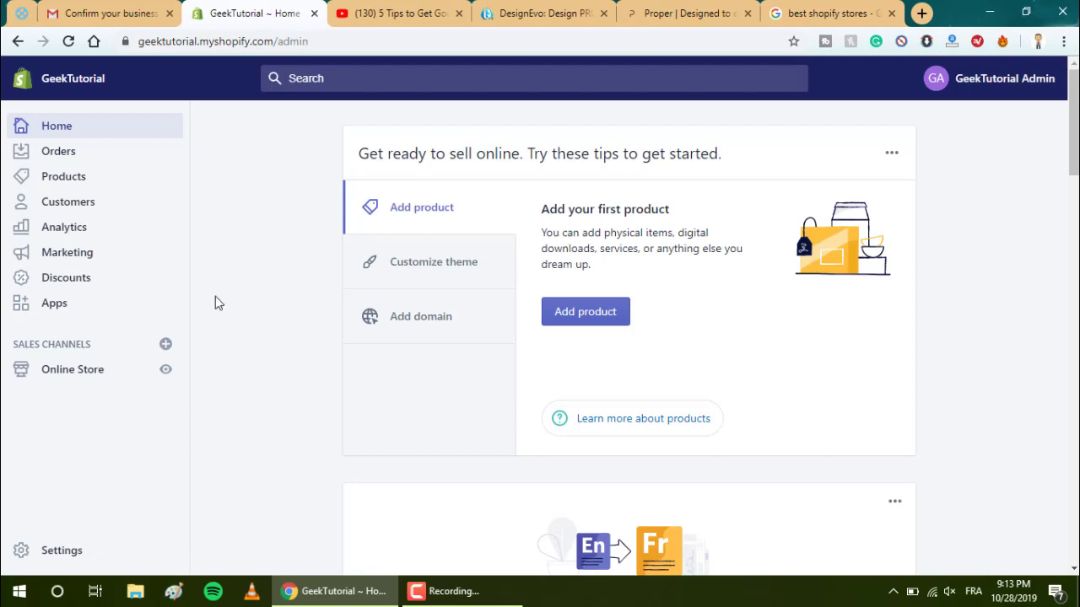
left_click(83, 376)
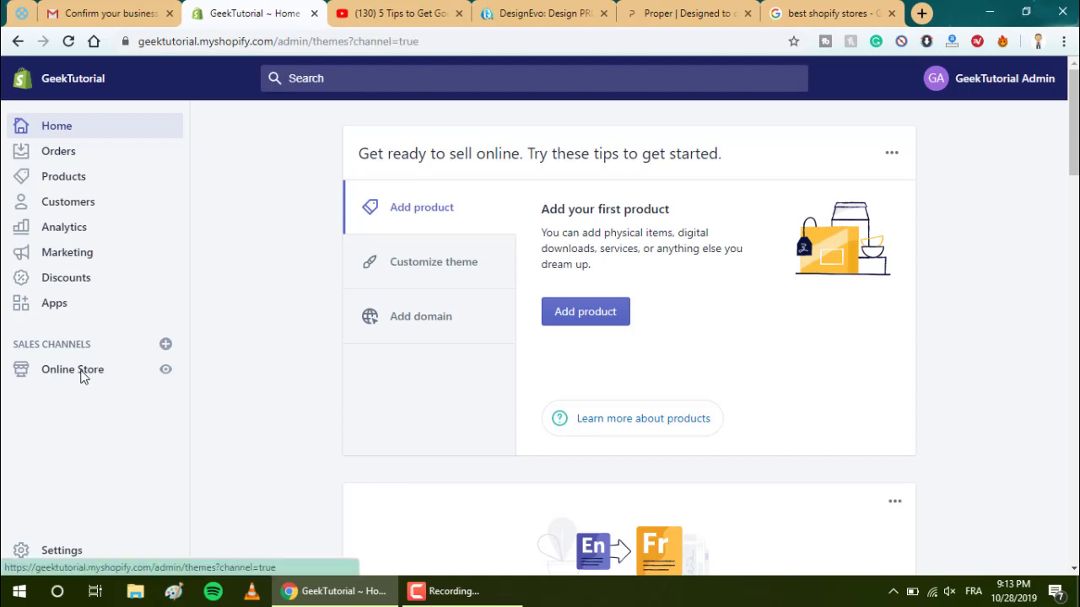
left_click(93, 509)
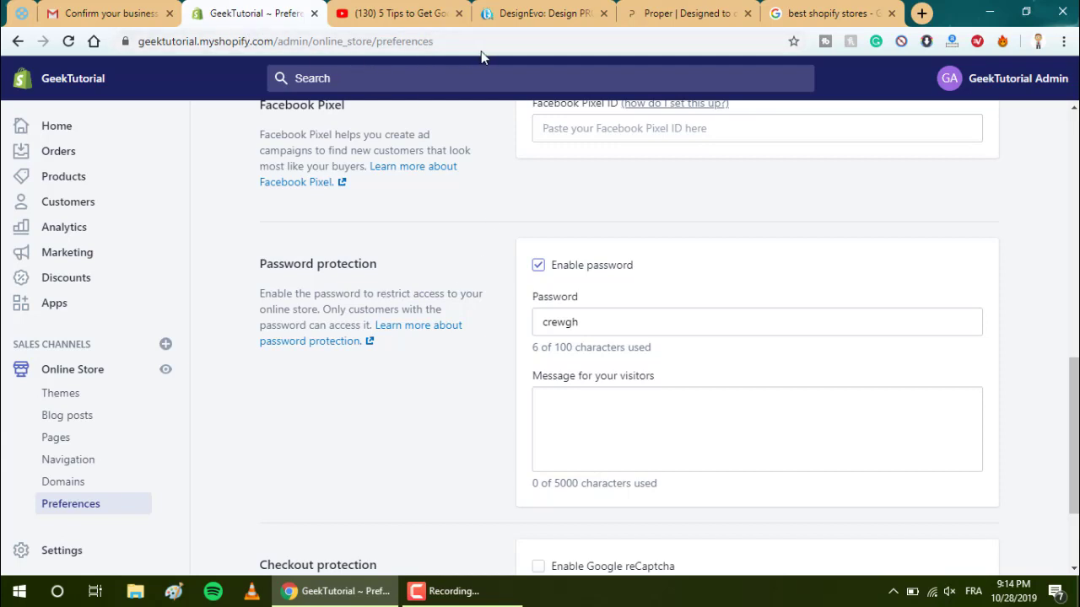
left_click(540, 267)
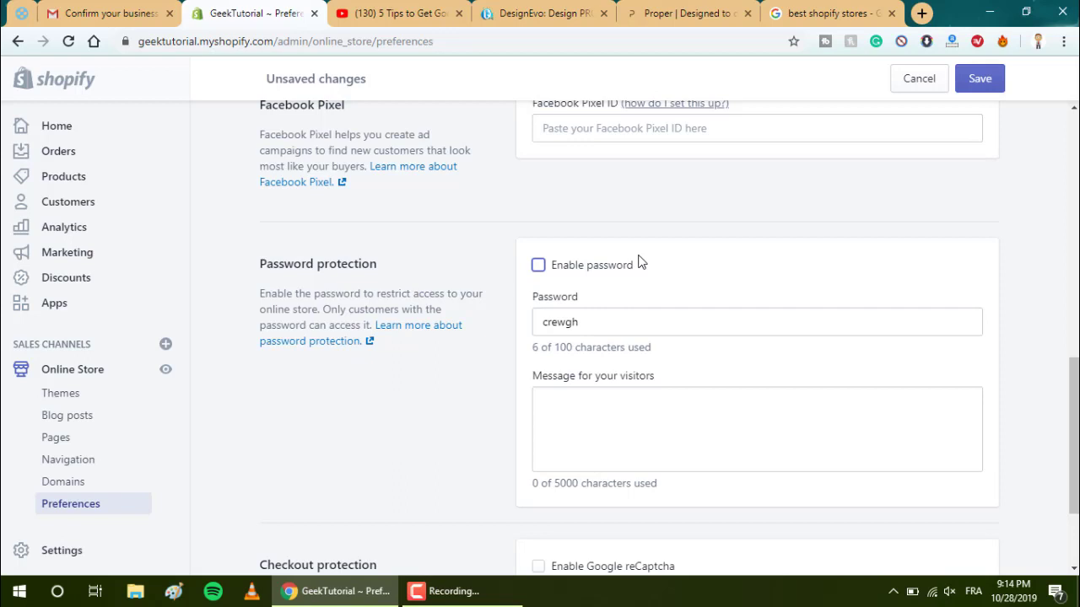
left_click(981, 82)
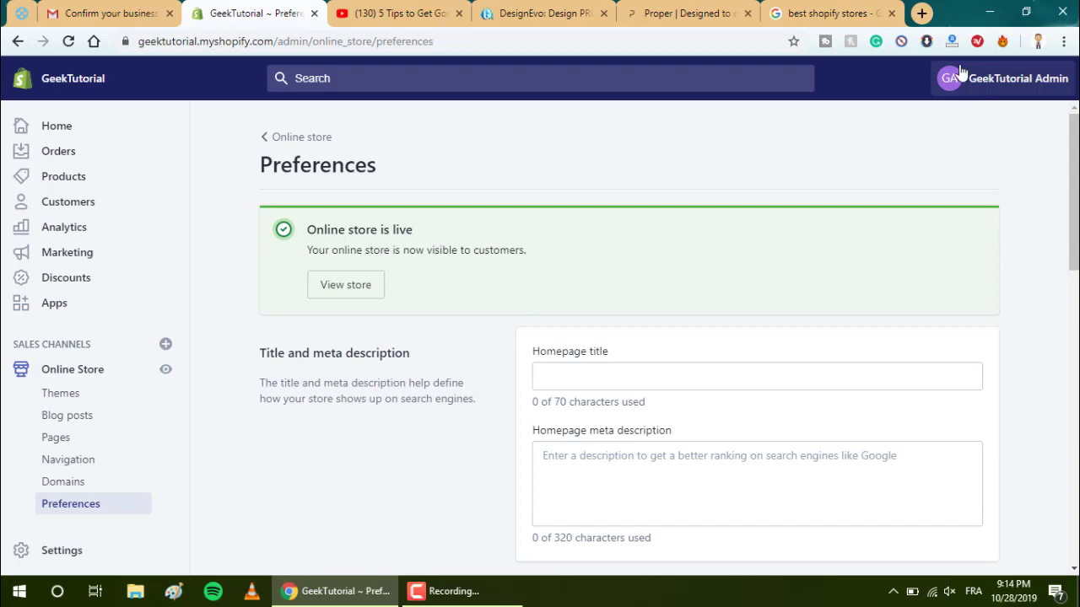
Step: Switch to the 'best shopify stores' Google results and scroll through them
left_click(846, 10)
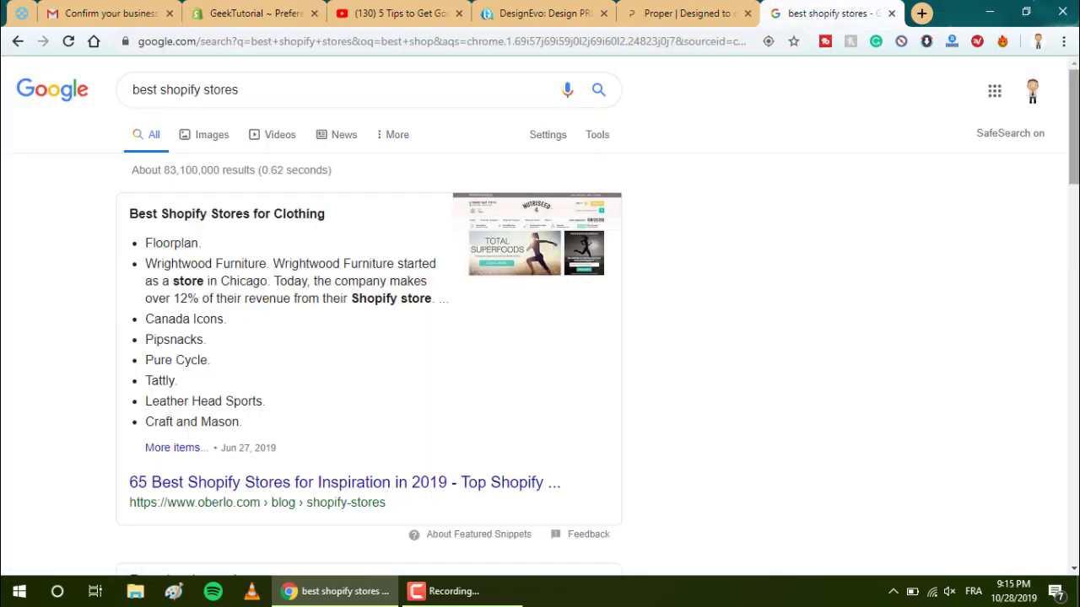
scroll(405, 96, "down", 3)
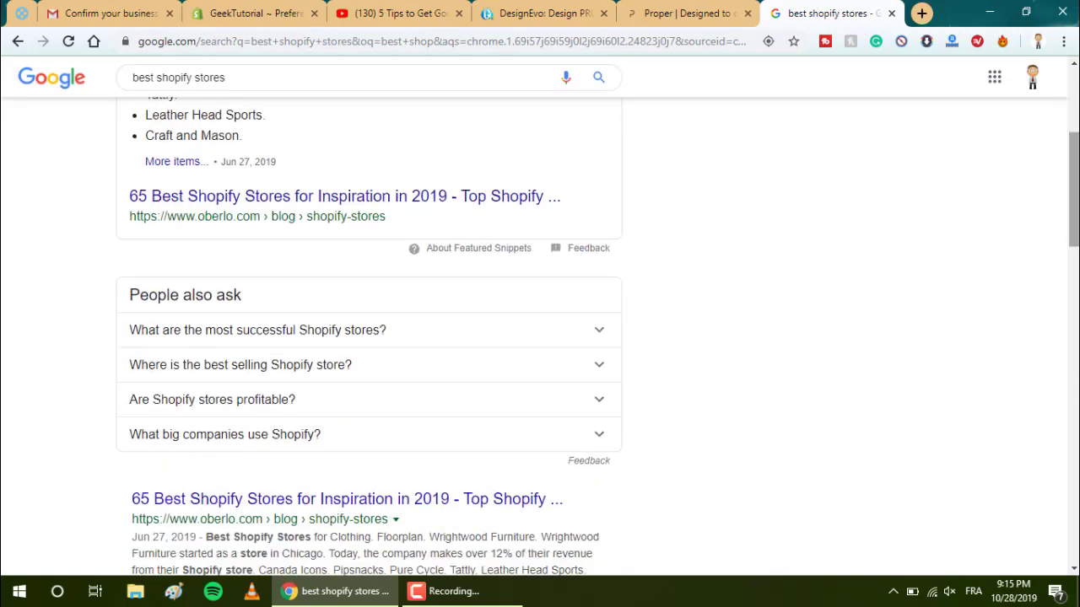
scroll(522, 202, "up", 3)
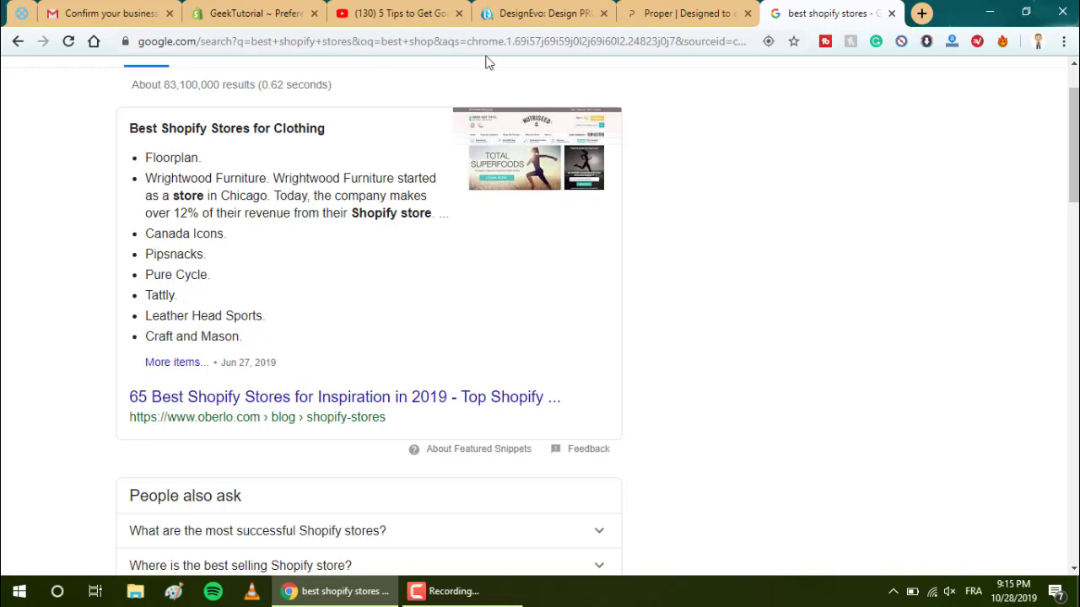
Step: View the Proper store at studioproper.com and scroll through its home page
left_click(675, 8)
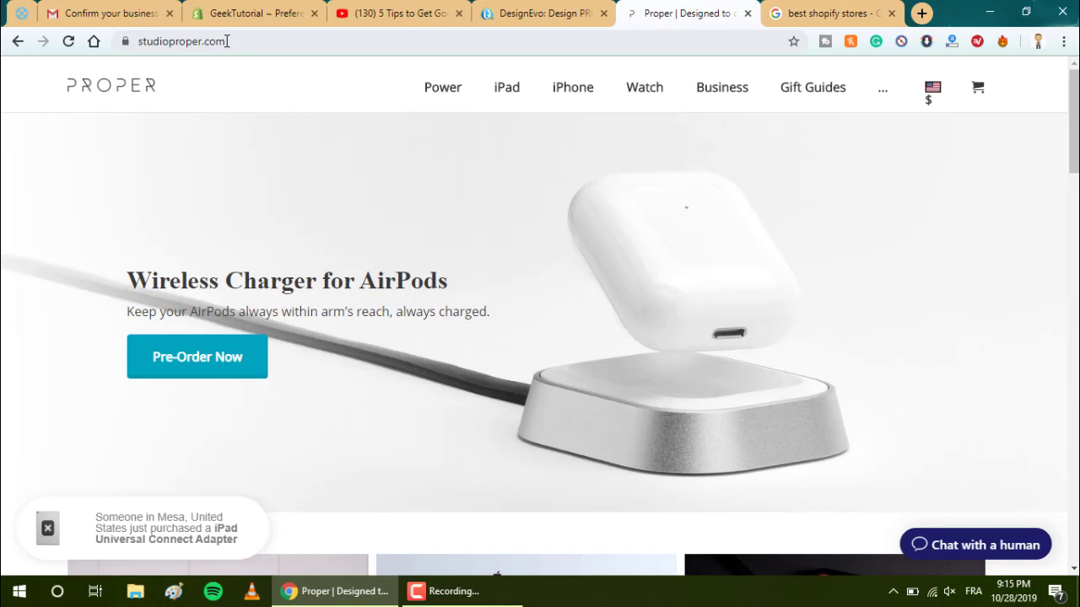
left_click_drag(225, 41, 122, 46)
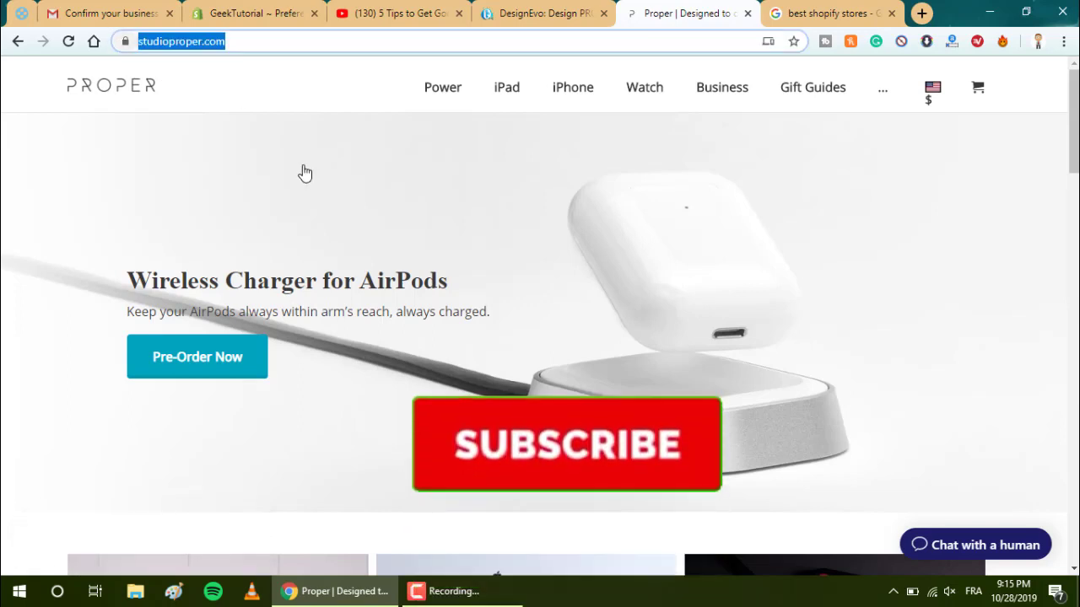
mouse_move(426, 99)
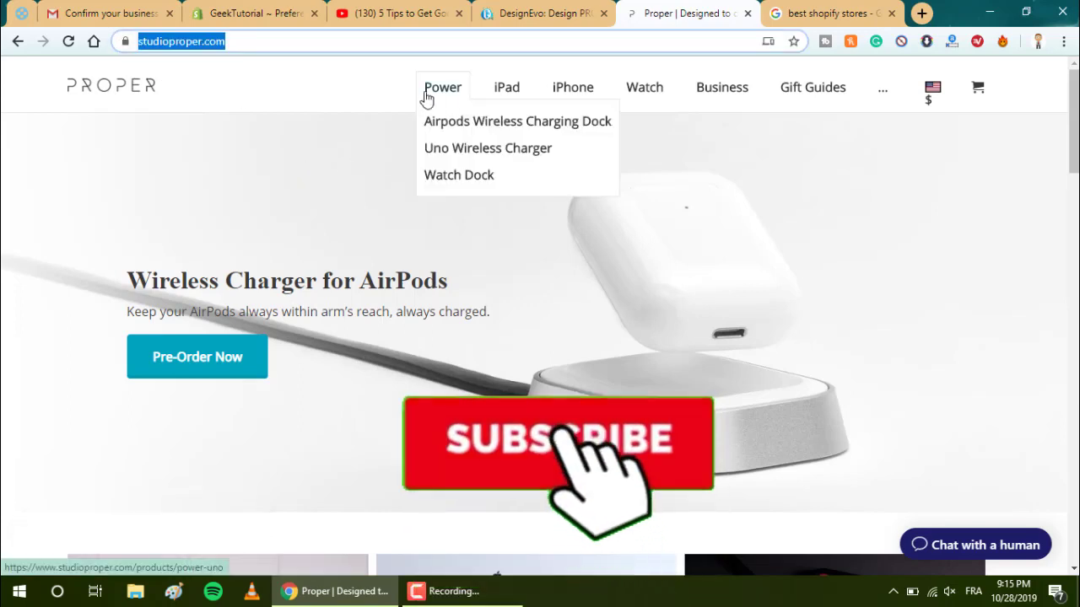
left_click(257, 75)
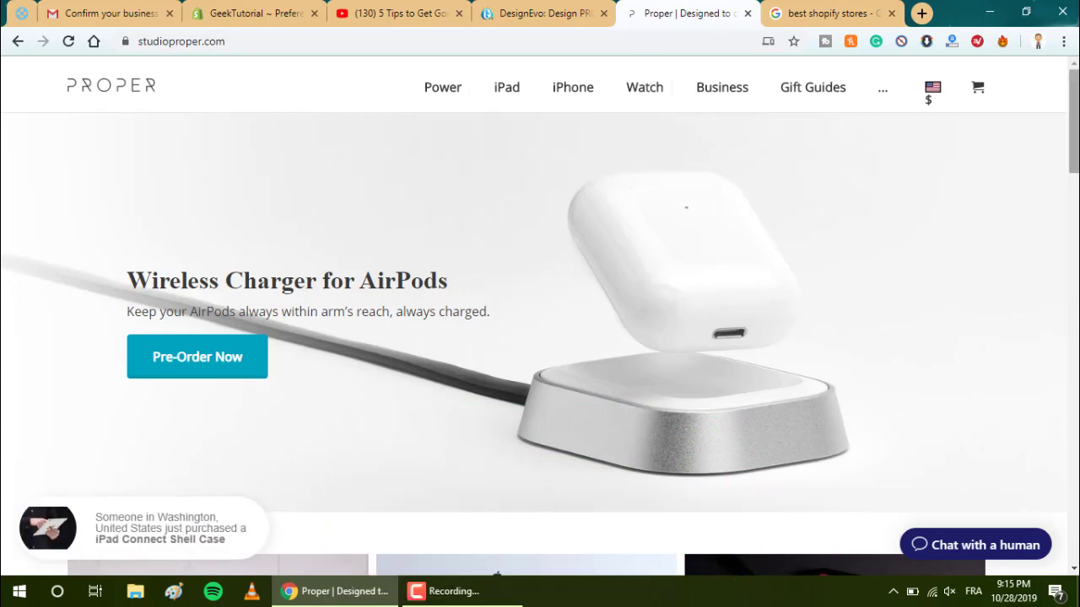
scroll(540, 337, "down", 1)
scroll(540, 338, "down", 8)
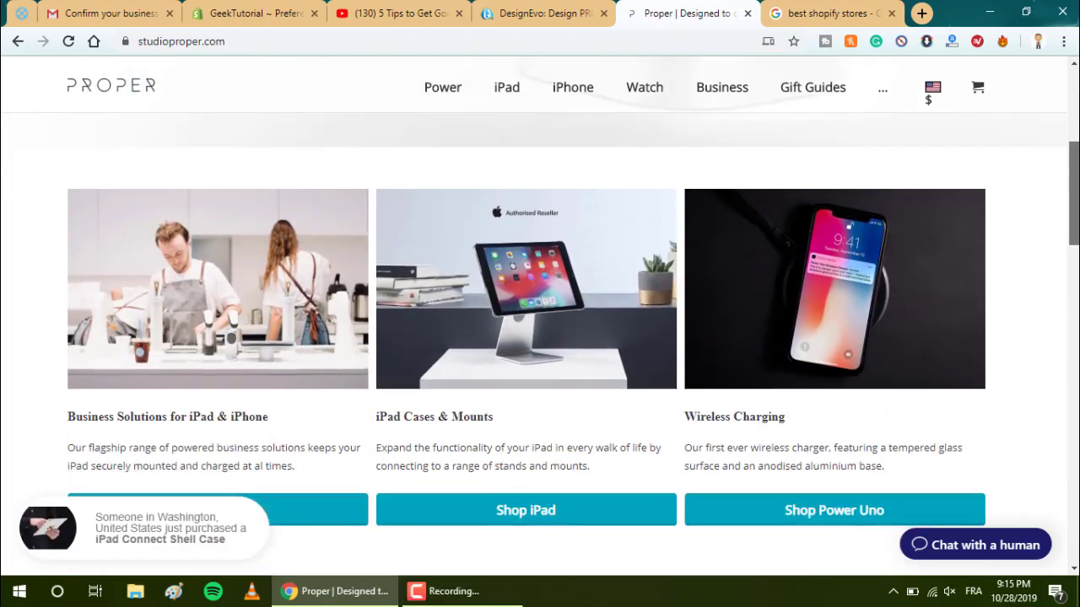
scroll(539, 338, "down", 10)
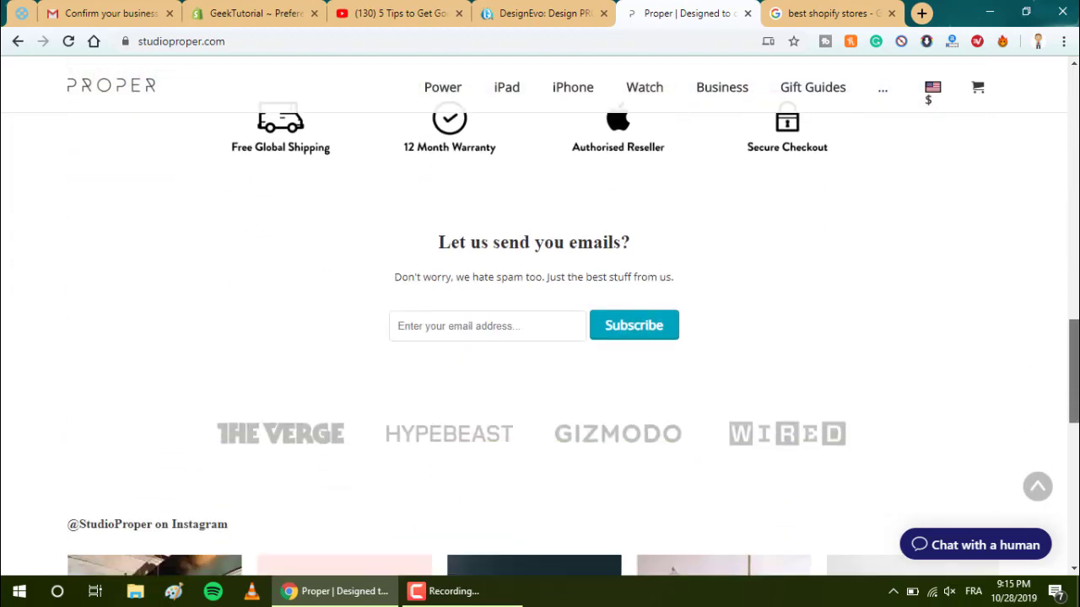
scroll(540, 338, "down", 3)
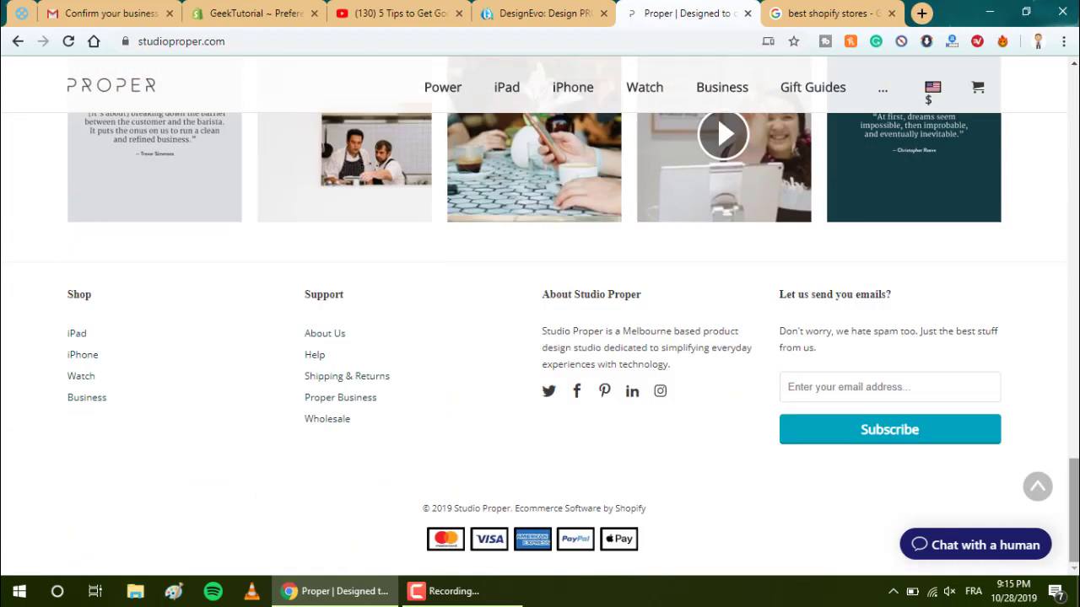
scroll(540, 337, "up", 20)
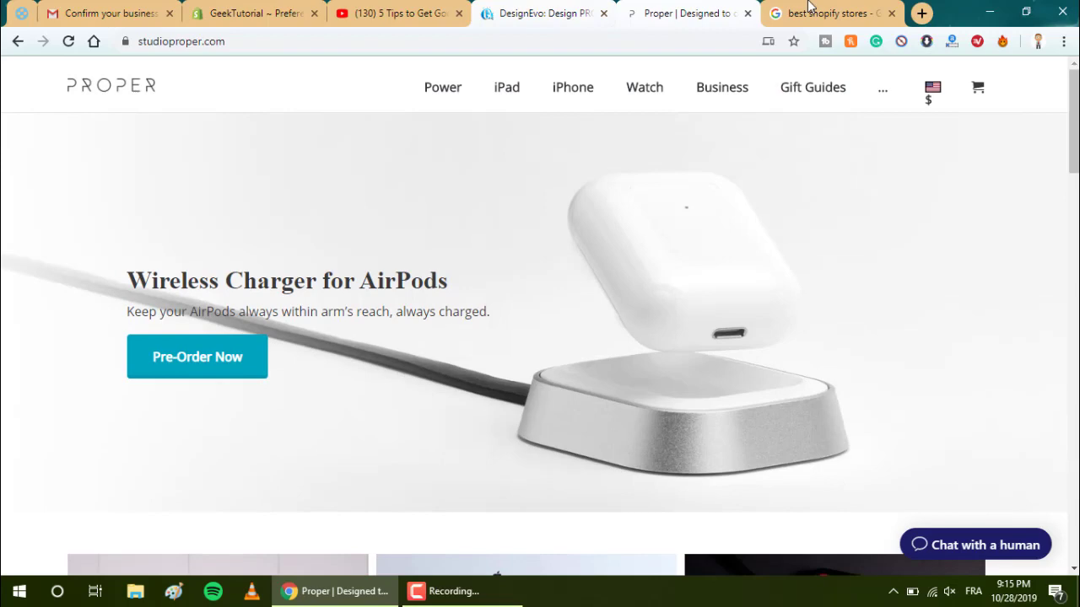
Step: Start a new manual collection from Products > Collections in the store admin
left_click(273, 4)
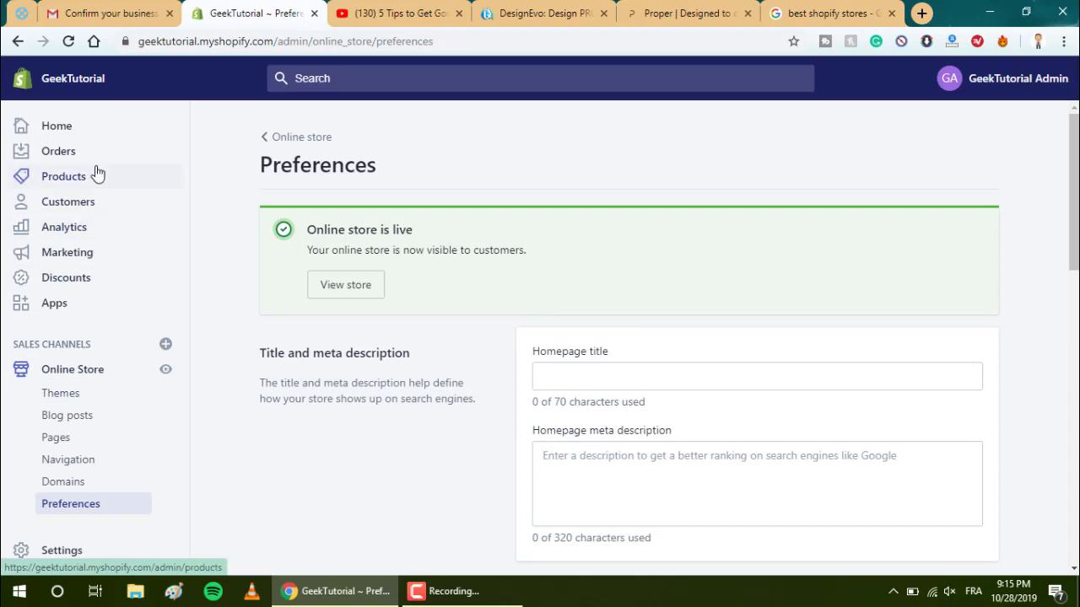
left_click(73, 185)
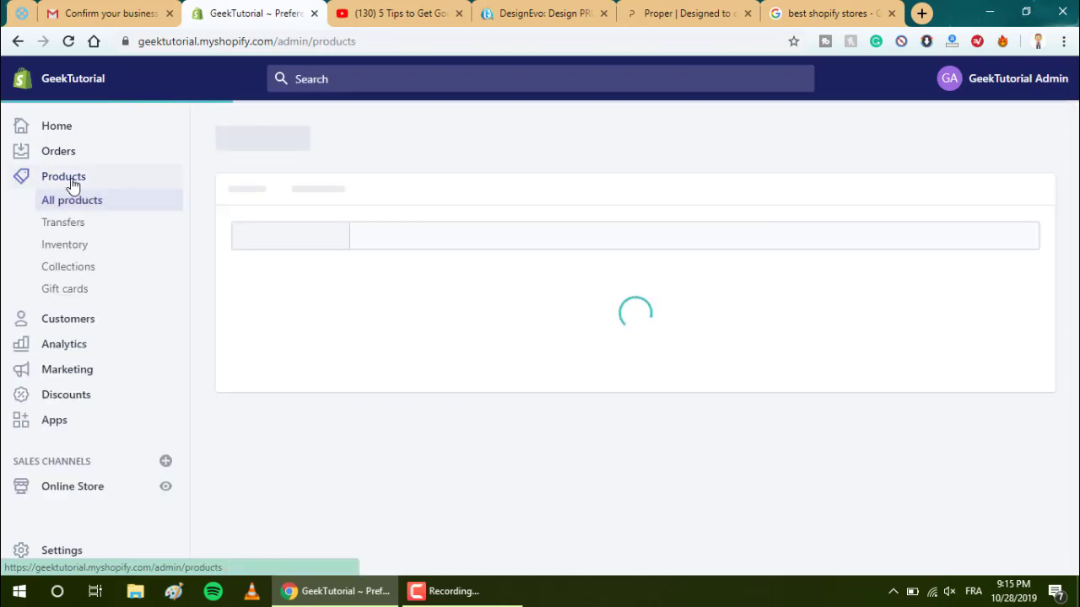
left_click(69, 266)
left_click(1004, 168)
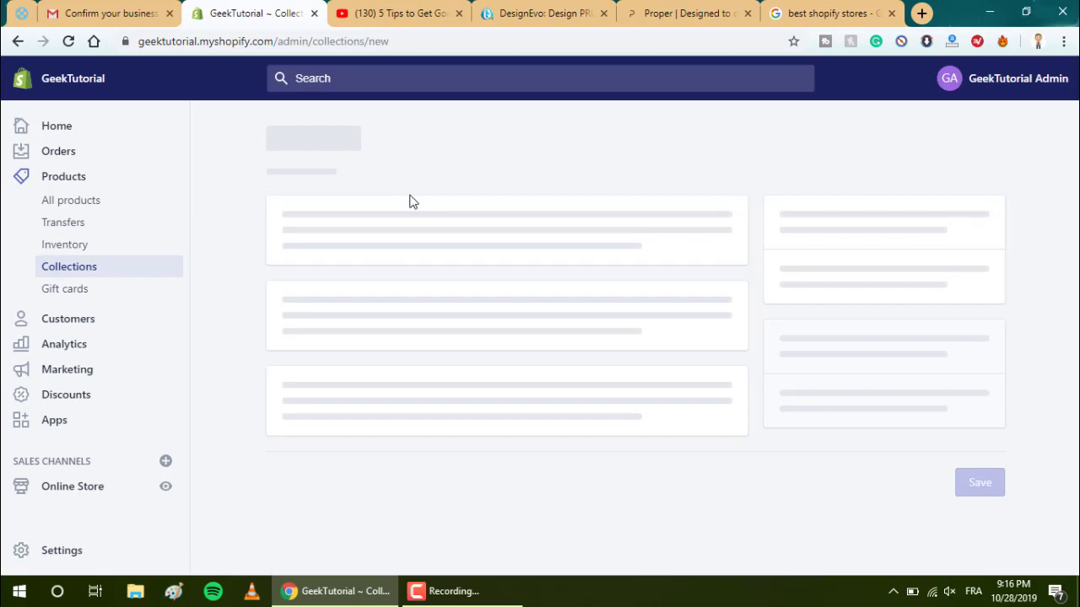
scroll(418, 236, "down", 5)
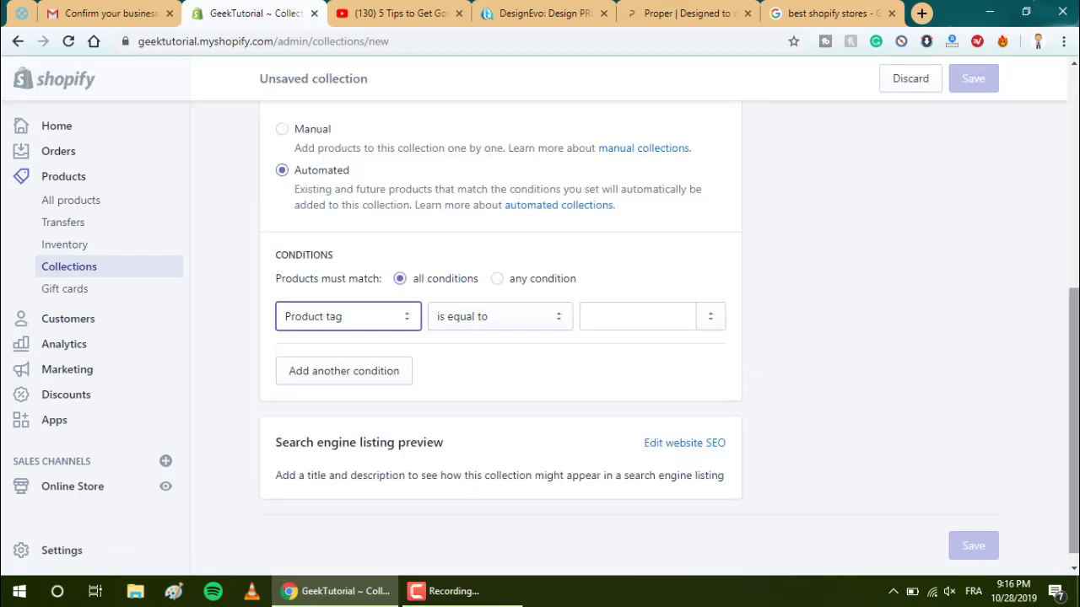
scroll(501, 337, "up", 2)
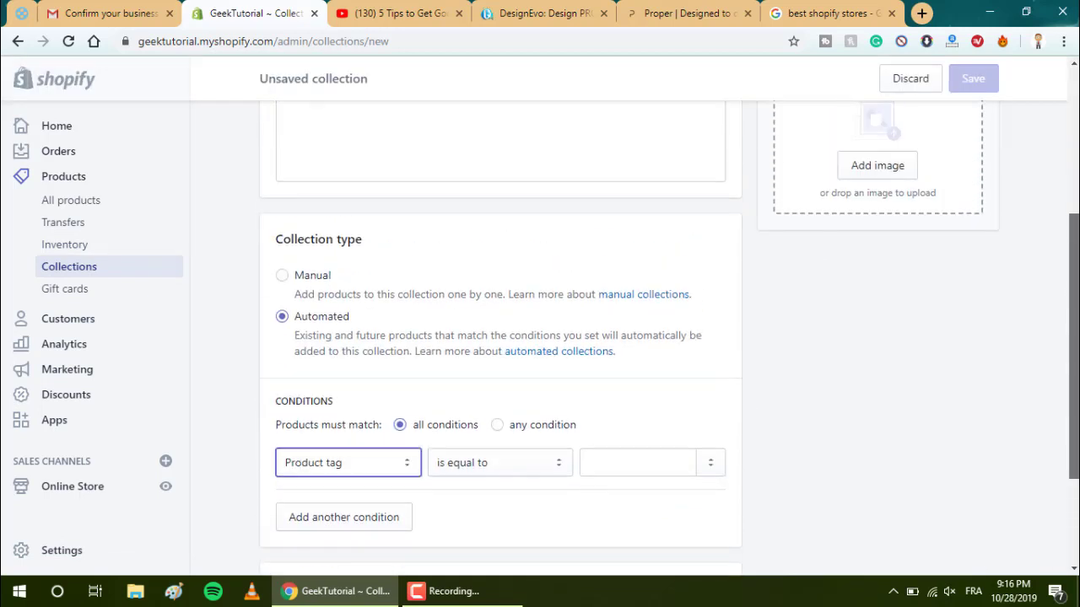
left_click(309, 279)
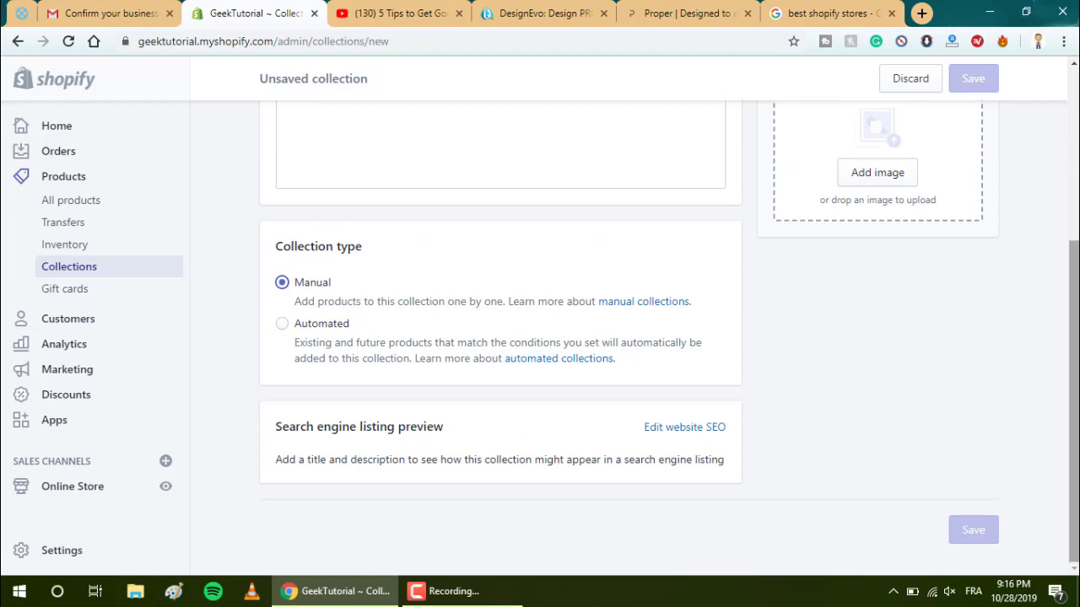
Step: Check the example store's category names, then title the collection 'Power'
scroll(1074, 371, "up", 3)
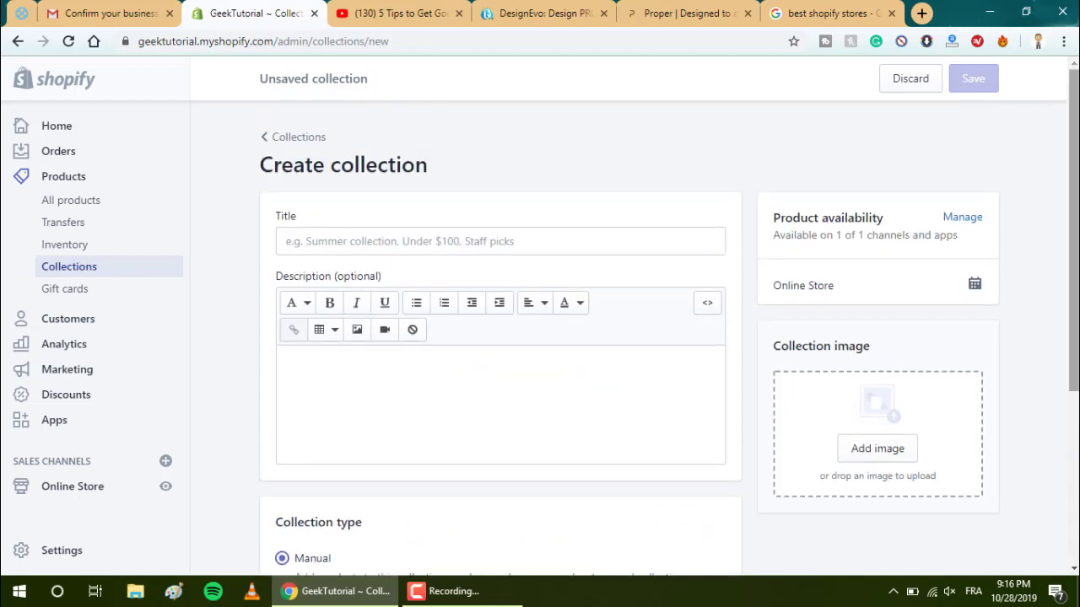
left_click(650, 10)
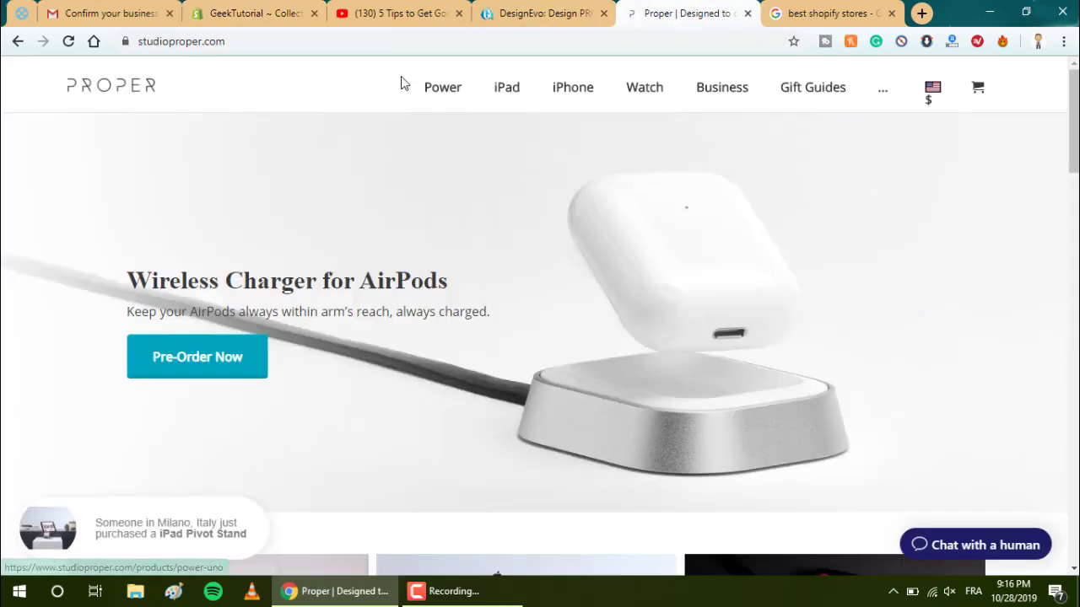
left_click(288, 7)
type("Power")
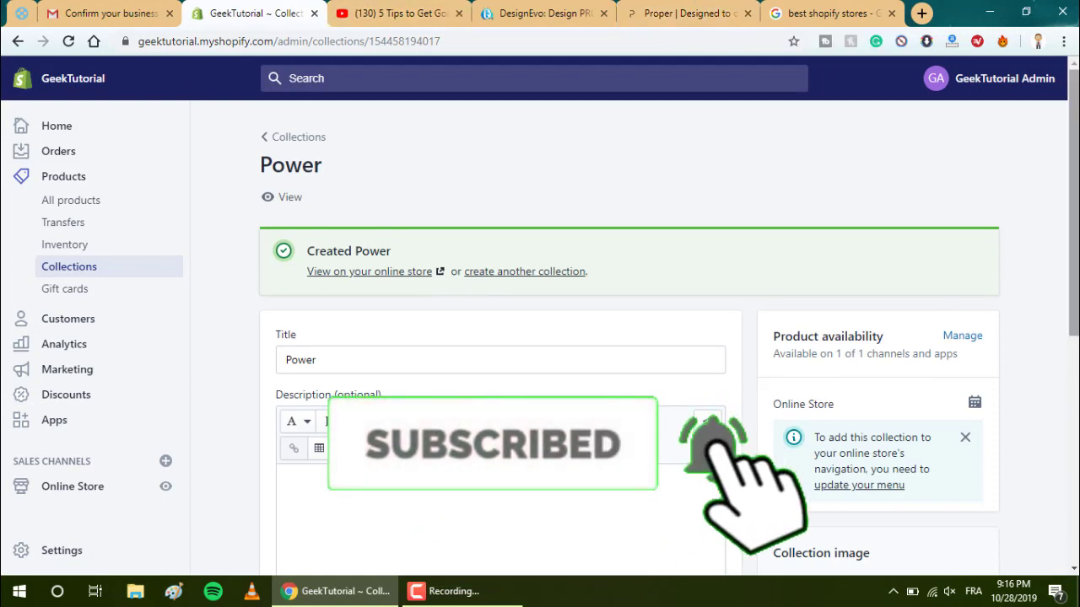
Step: Go to Online Store > Pages and start adding a new page
scroll(540, 337, "down", 1)
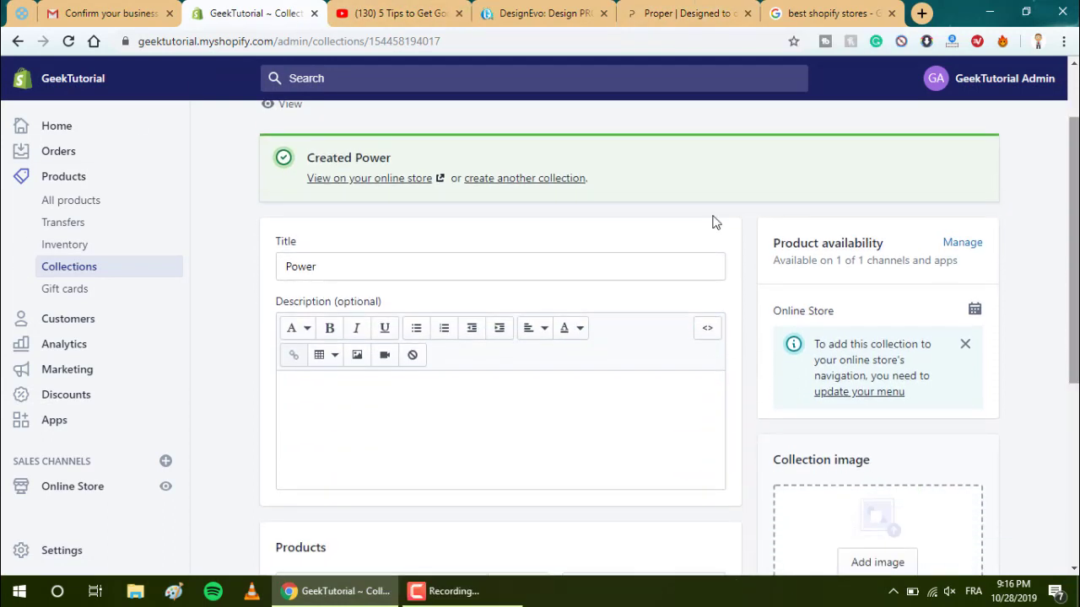
left_click(85, 495)
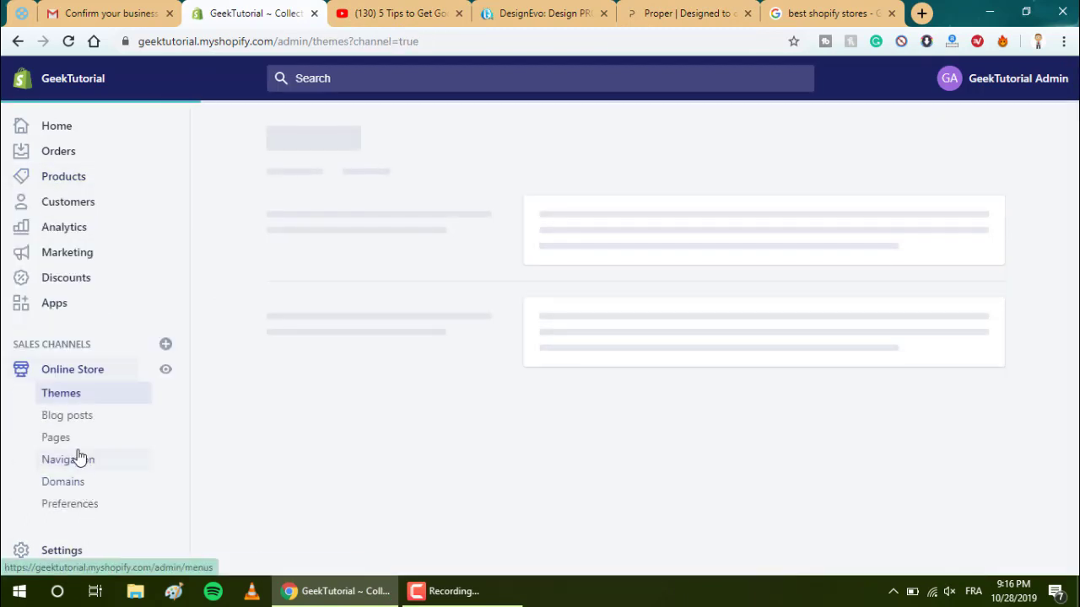
left_click(75, 448)
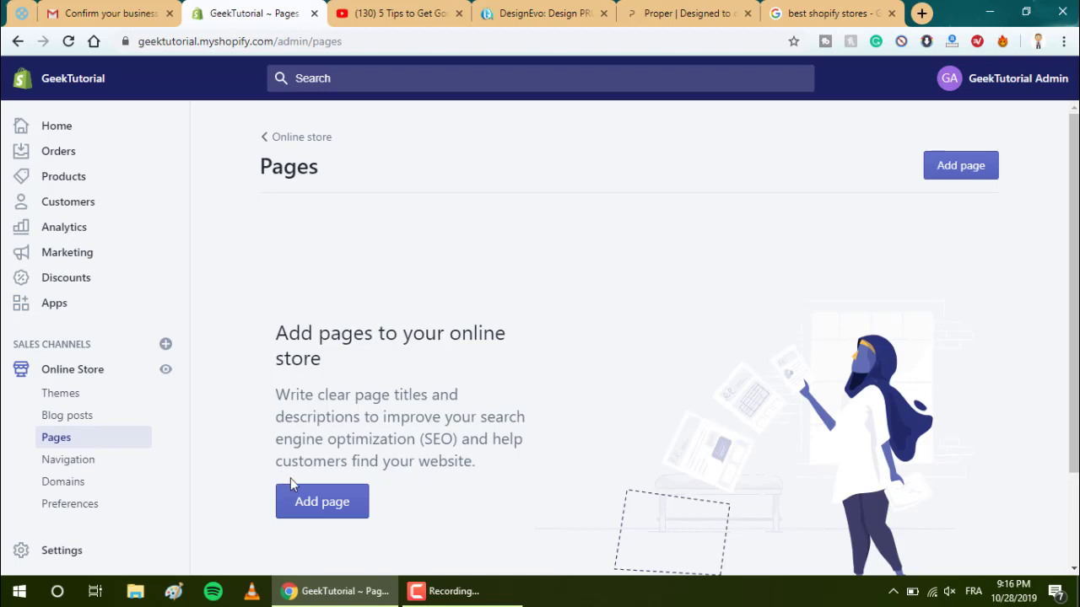
left_click(319, 503)
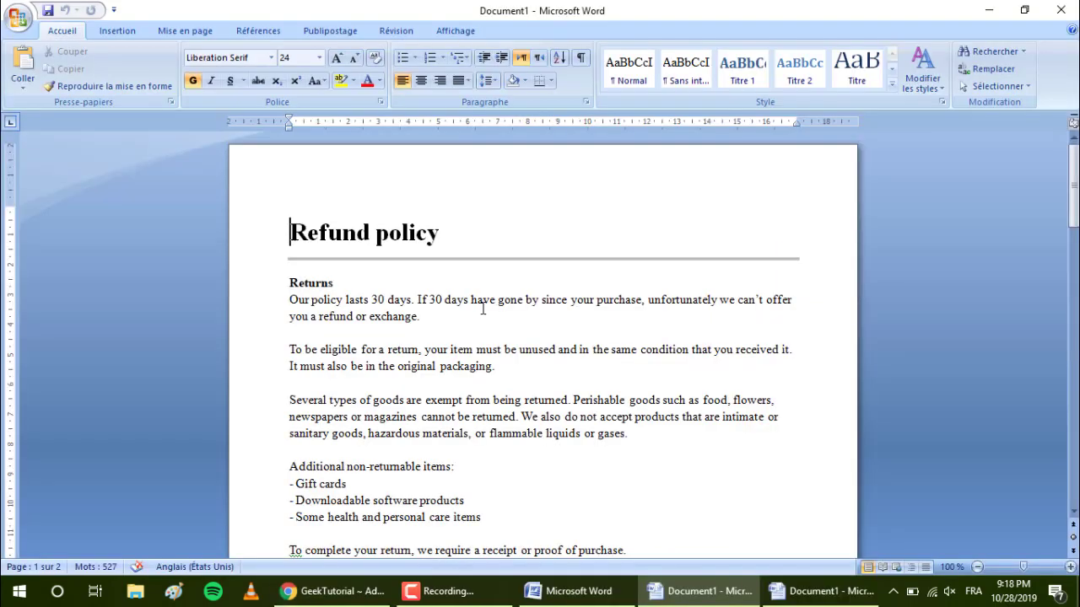
Step: Paste the copied returns-policy text into the page content and search it for the e-mail domain
key("ctrl+a")
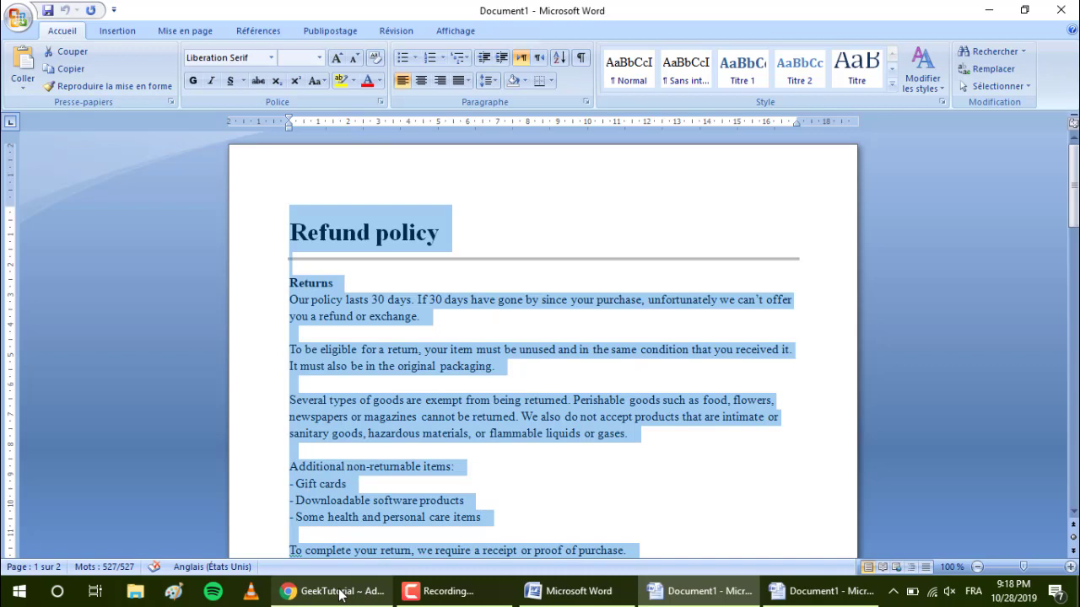
left_click(341, 592)
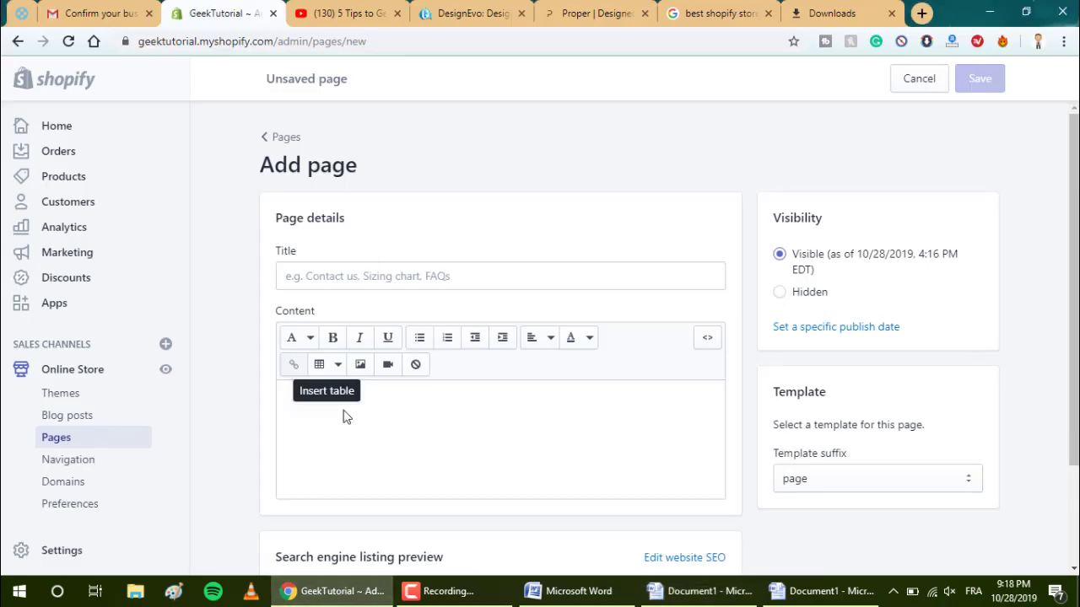
left_click(315, 409)
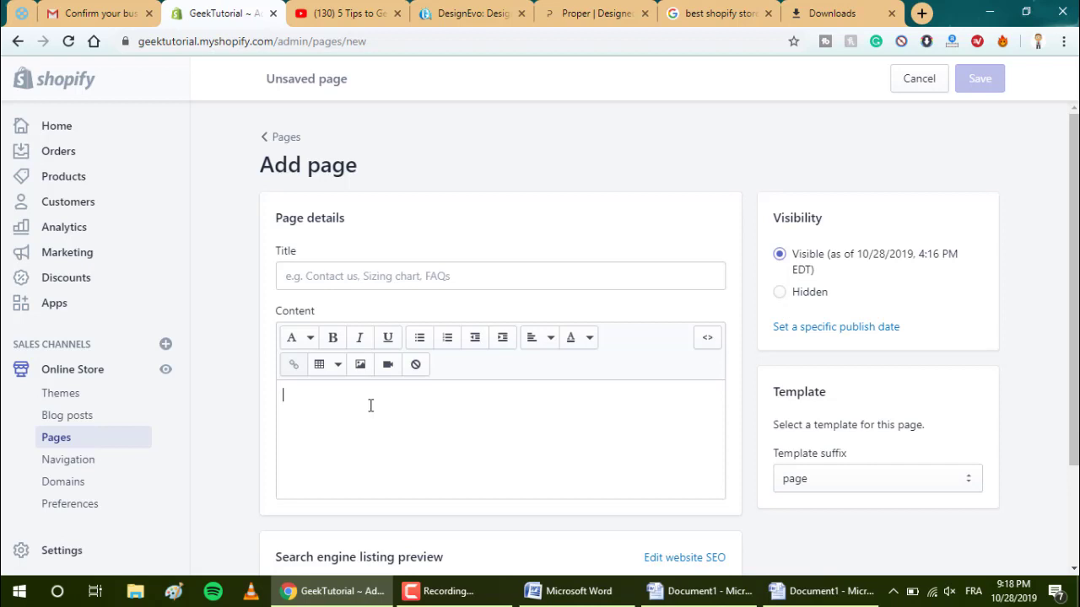
key("ctrl+v")
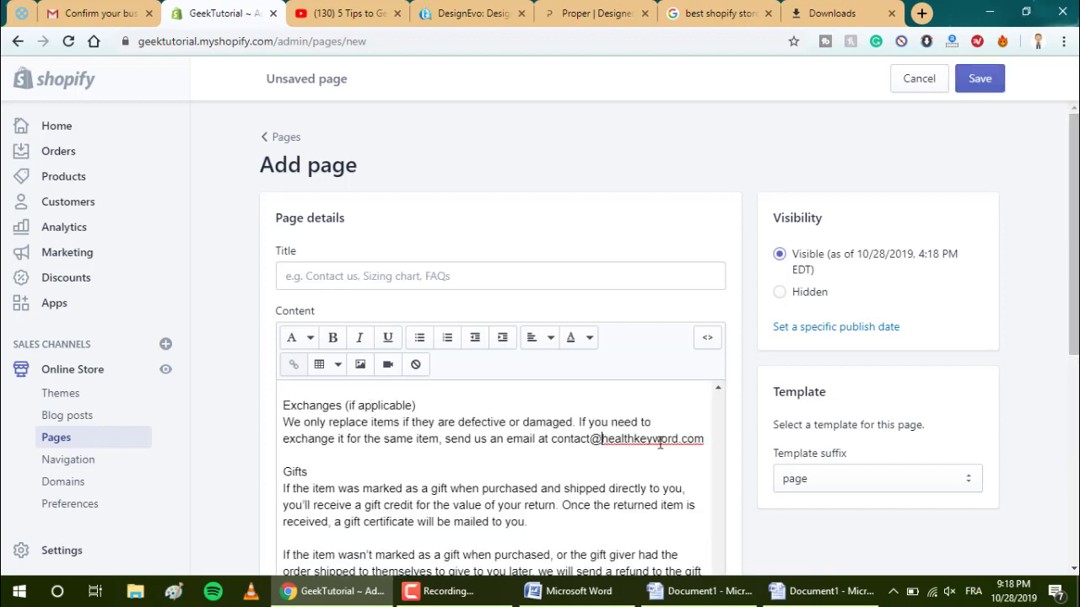
left_click_drag(660, 445, 703, 438)
key("ctrl+c")
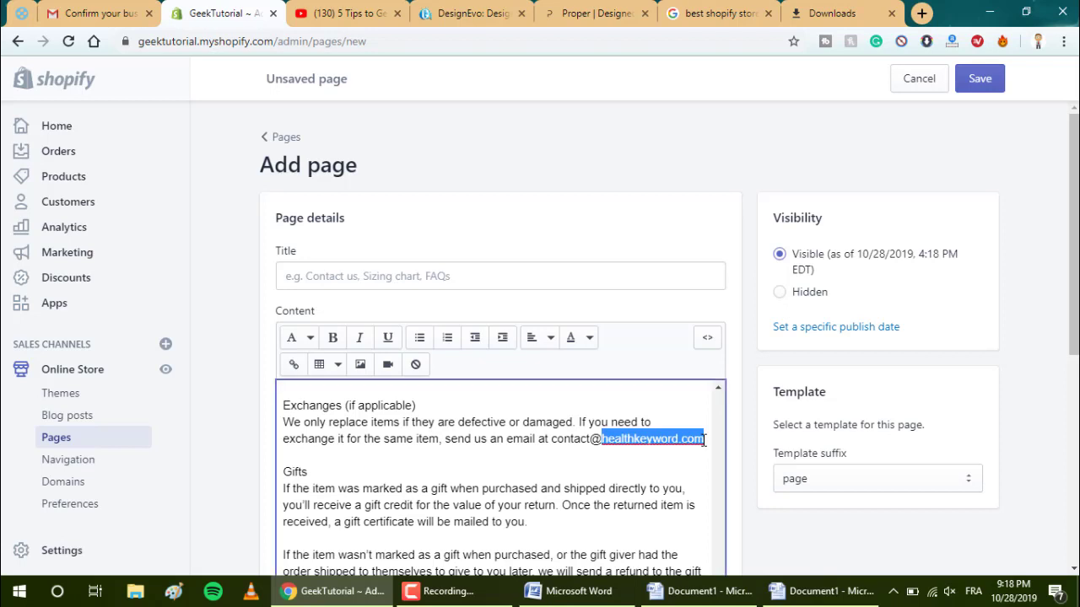
key("ctrl+f")
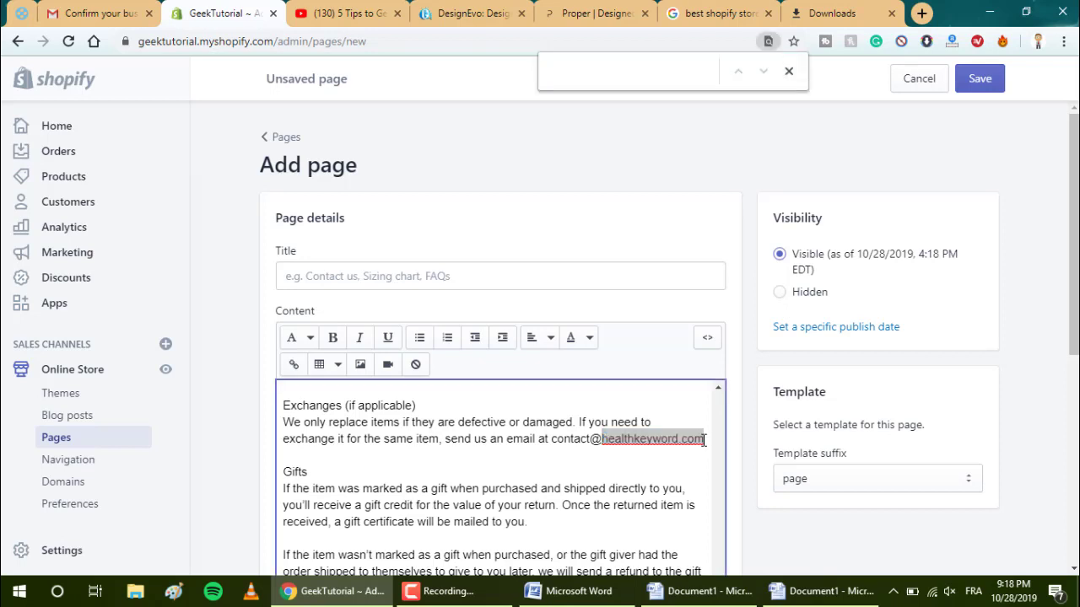
key("ctrl+v")
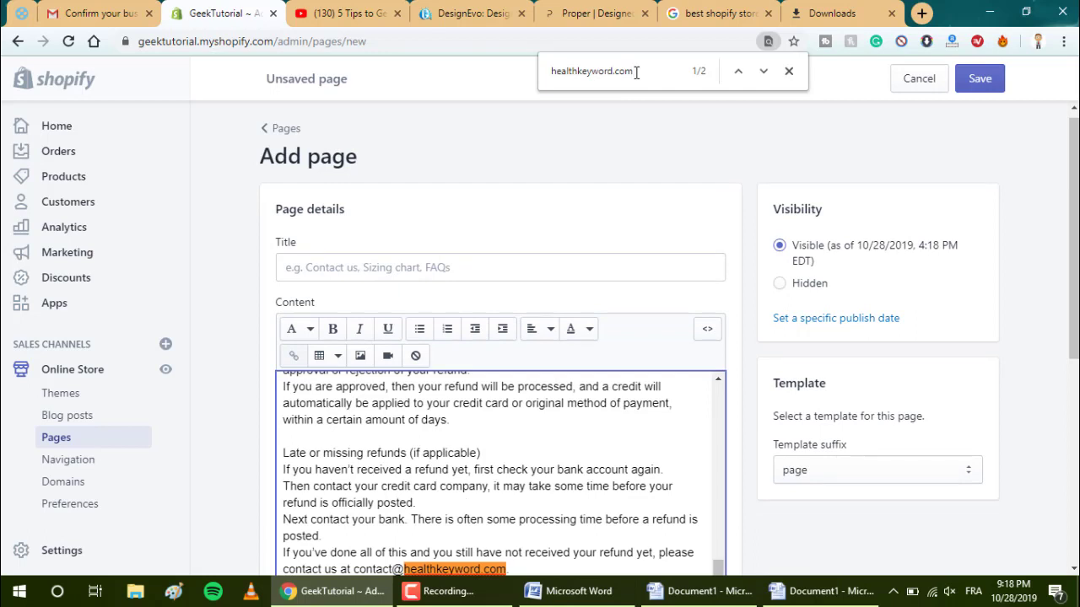
Step: Title the page 'Refund policy' and save it
left_click(317, 255)
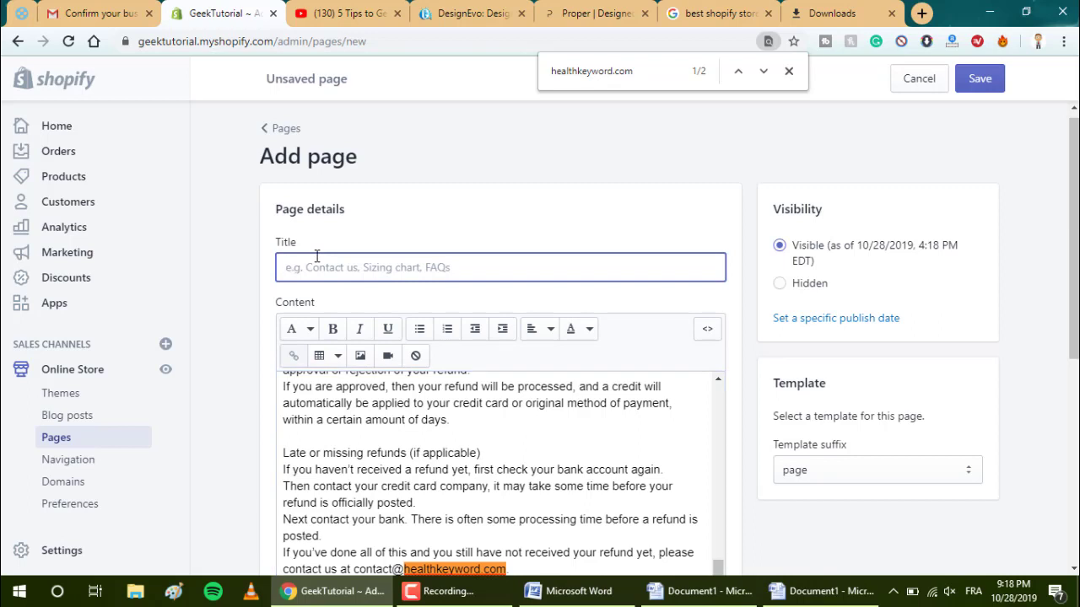
type("Refund po")
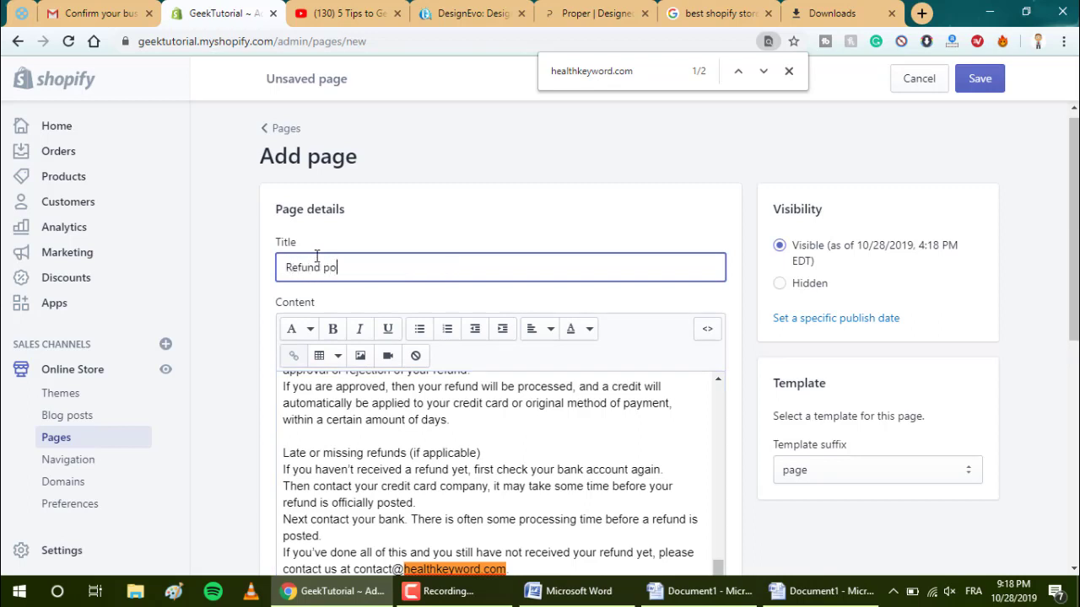
type("licy")
left_click(977, 84)
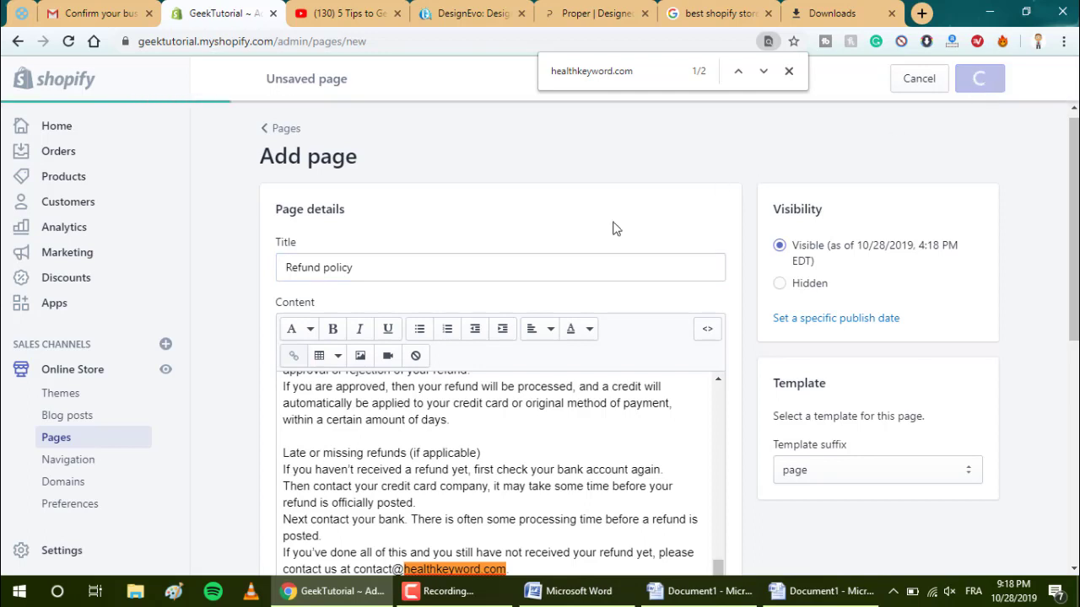
Step: Title the page 'Contact', assign the page.contact template, save it, and go to Themes
type("Conta")
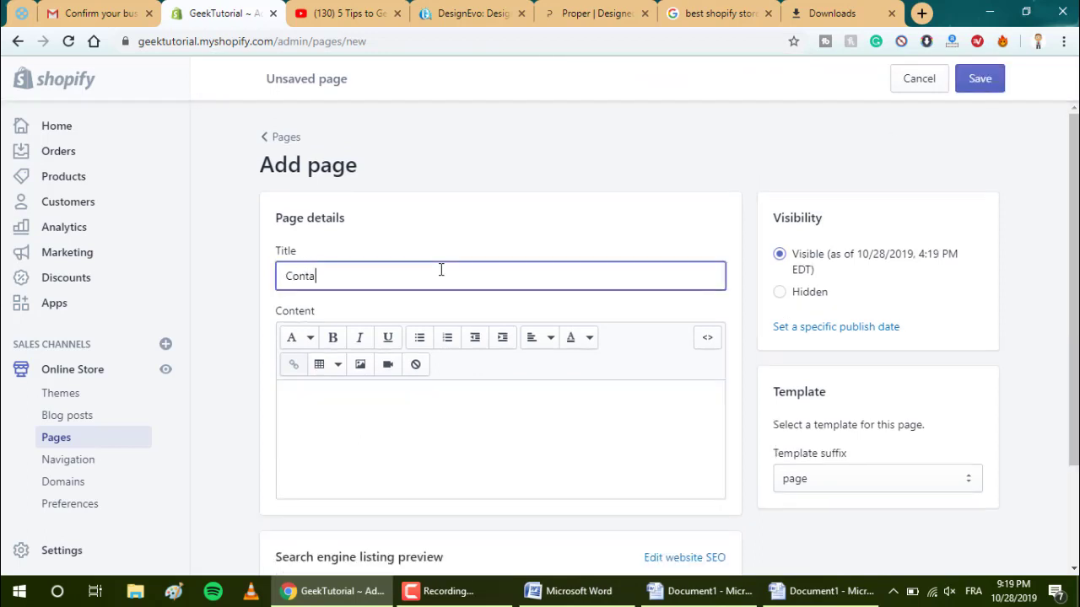
type("ct us")
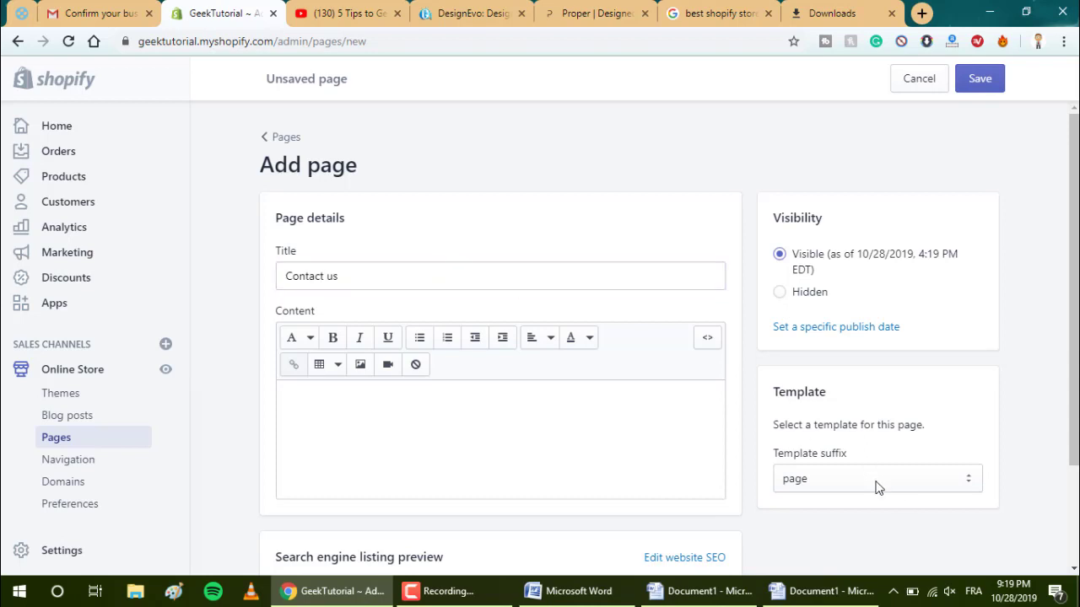
left_click(815, 478)
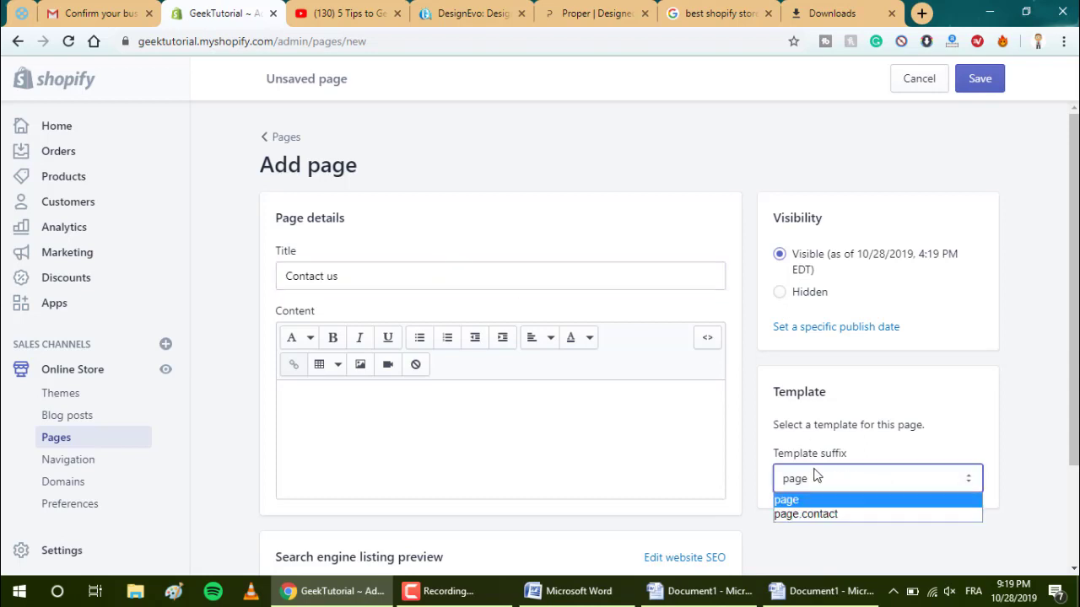
left_click(829, 513)
left_click(979, 79)
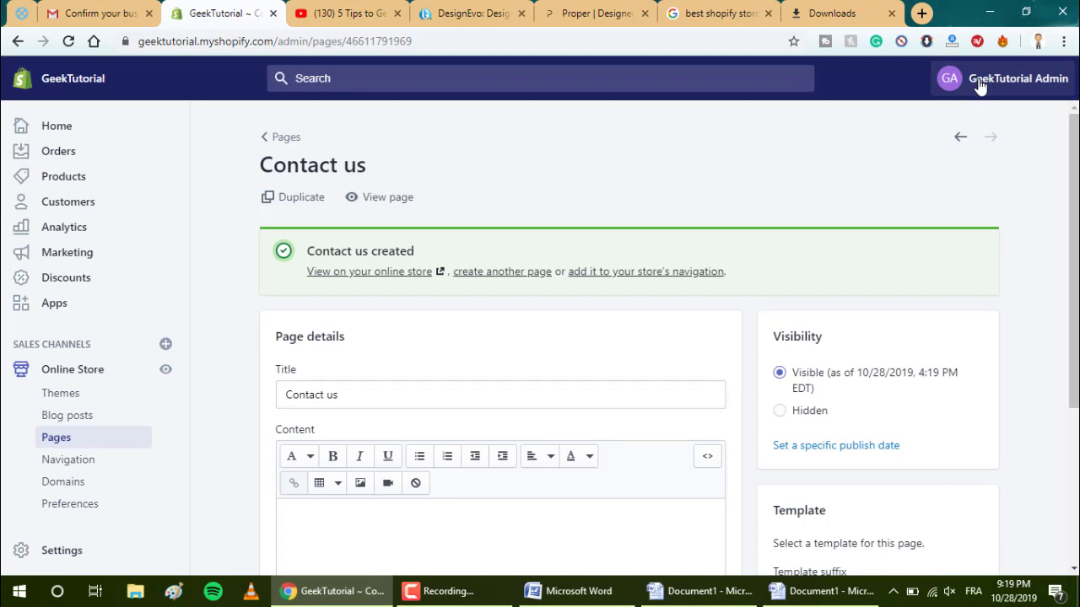
scroll(507, 279, "down", 1)
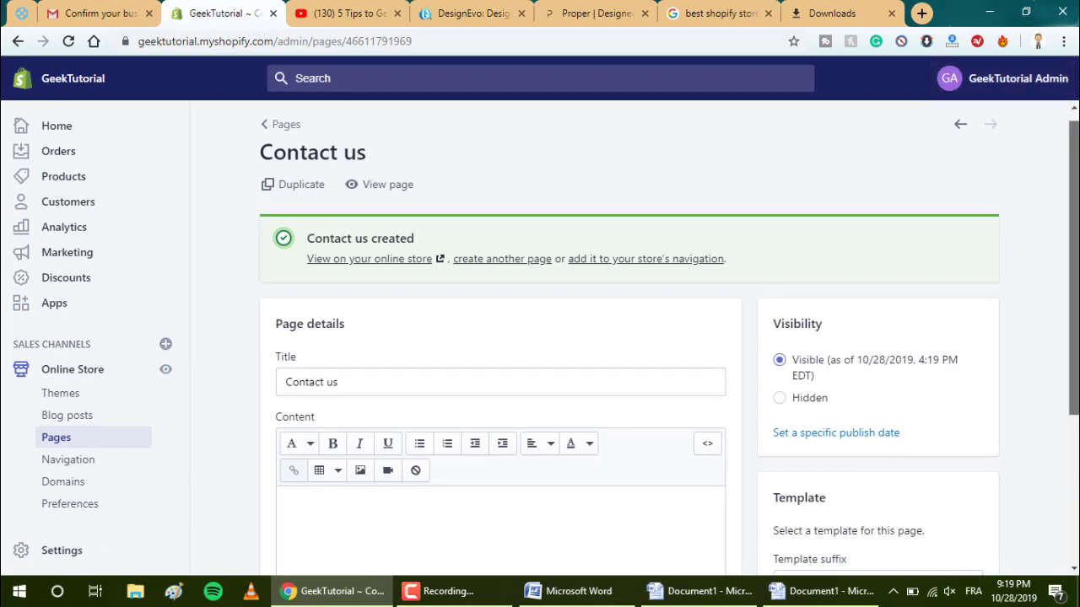
left_click(78, 393)
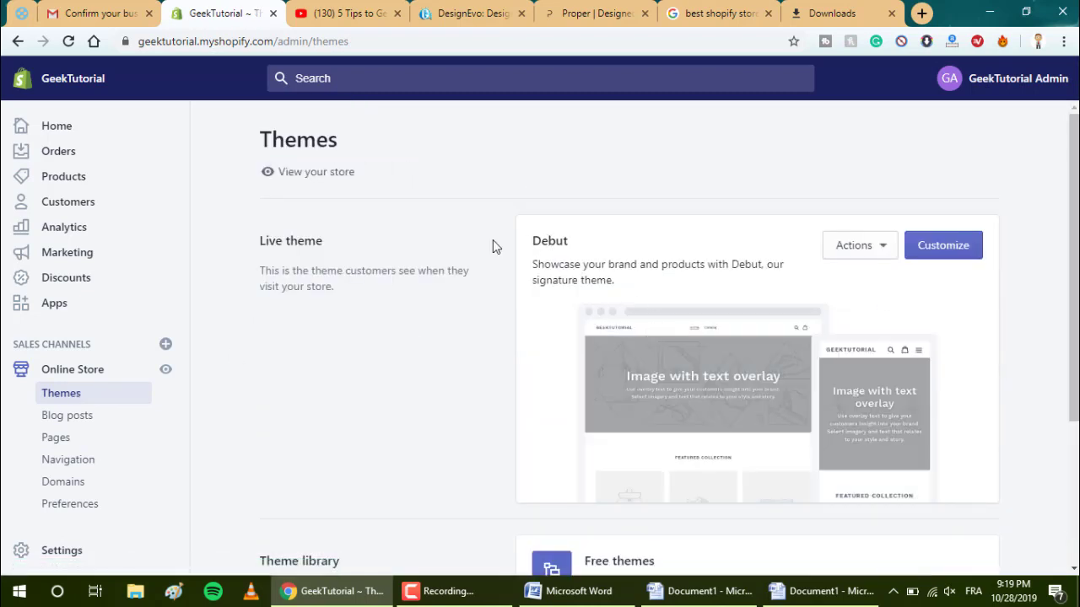
Step: Choose Customize from the live Debut theme's Actions menu
left_click_drag(533, 245, 569, 249)
scroll(651, 382, "down", 3)
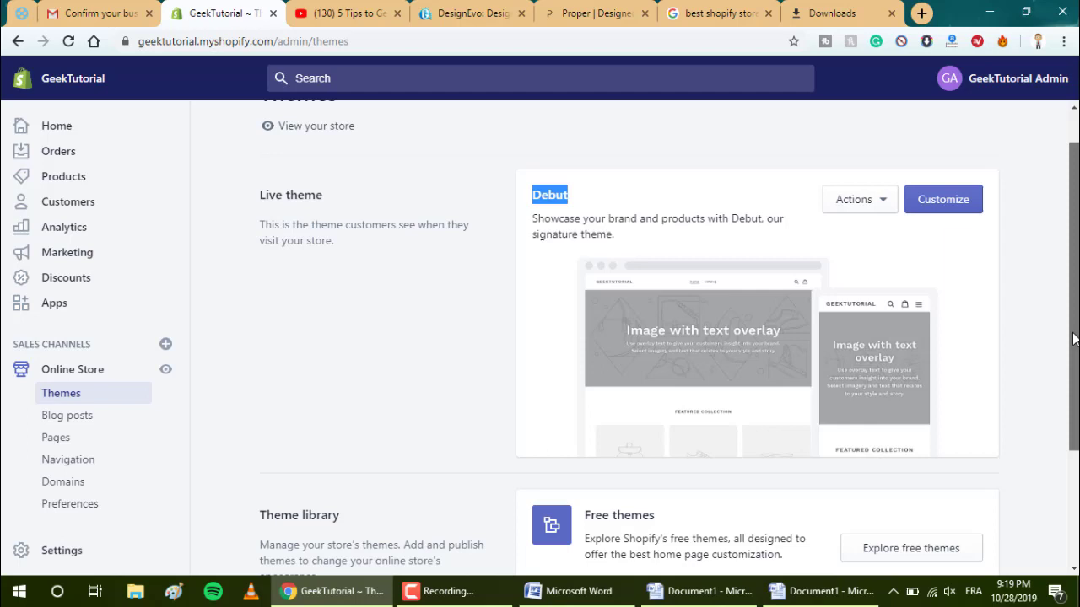
scroll(1074, 338, "up", 1)
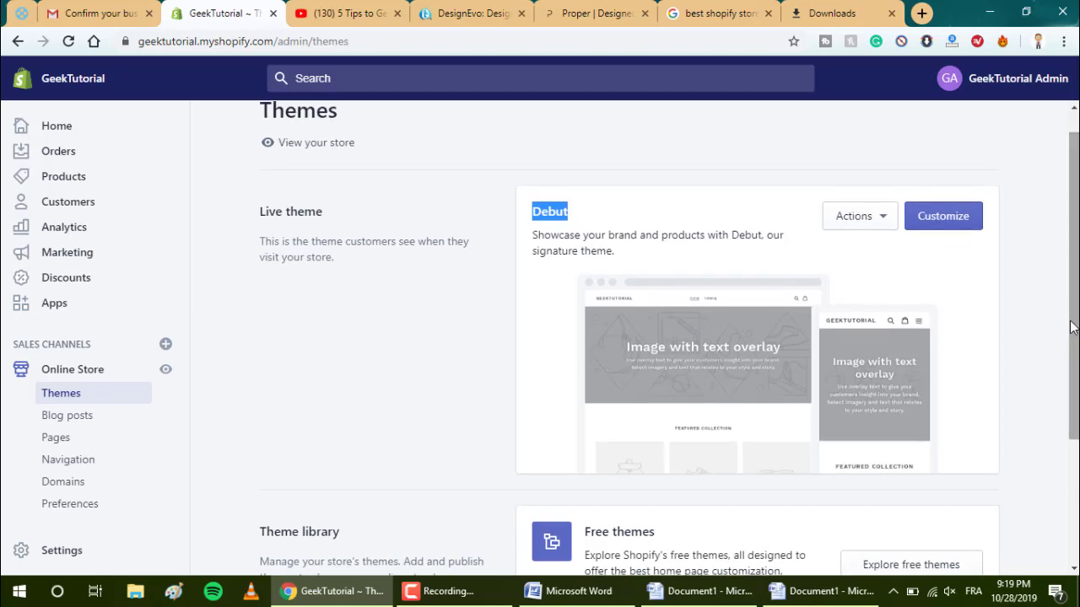
left_click(857, 217)
left_click(926, 217)
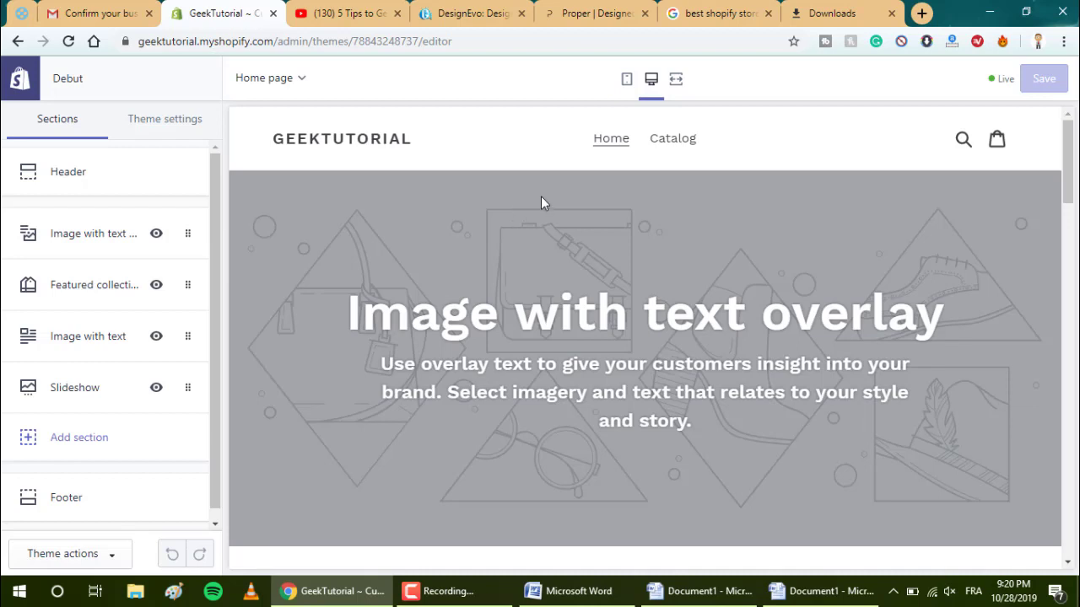
Step: Show the Header section settings, then switch to the DesignEvo logo-maker article
left_click(71, 169)
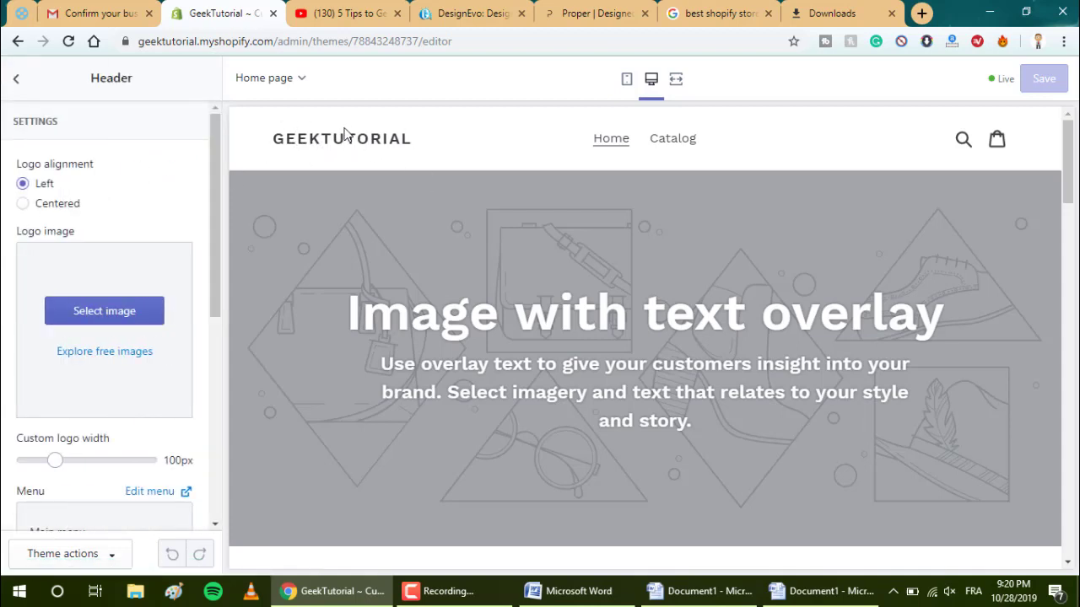
left_click(463, 13)
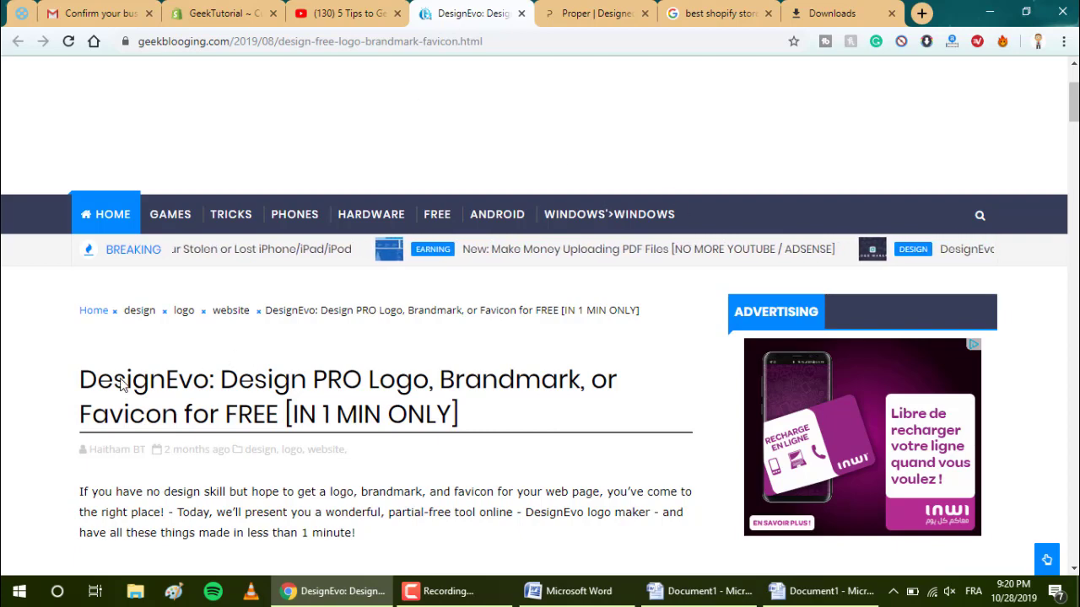
Step: Highlight the DesignEvo name in the article heading and scroll down through the article
left_click_drag(79, 380, 216, 384)
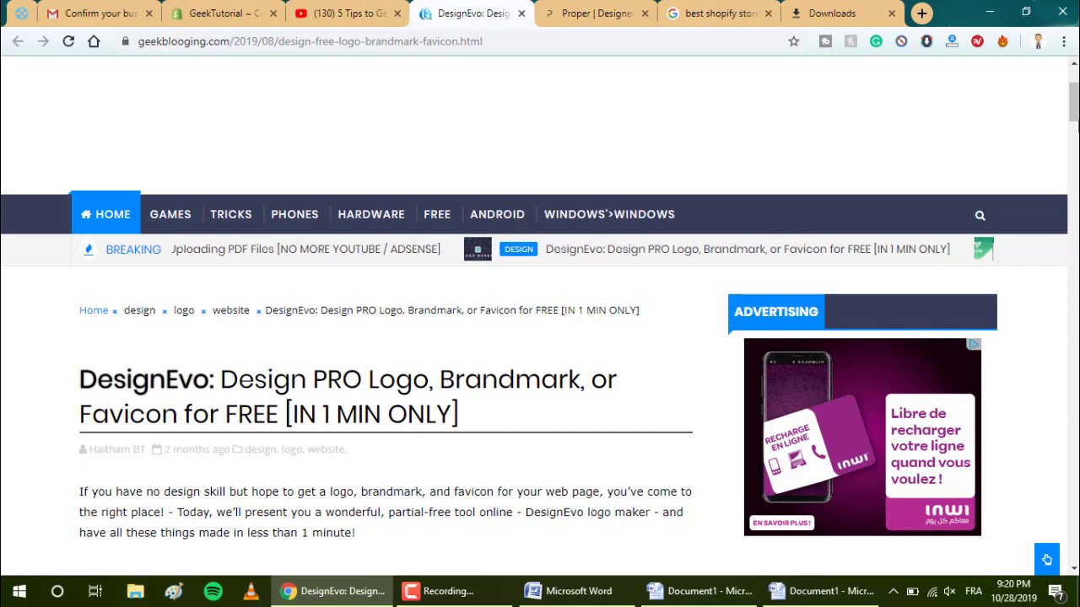
scroll(540, 316, "down", 5)
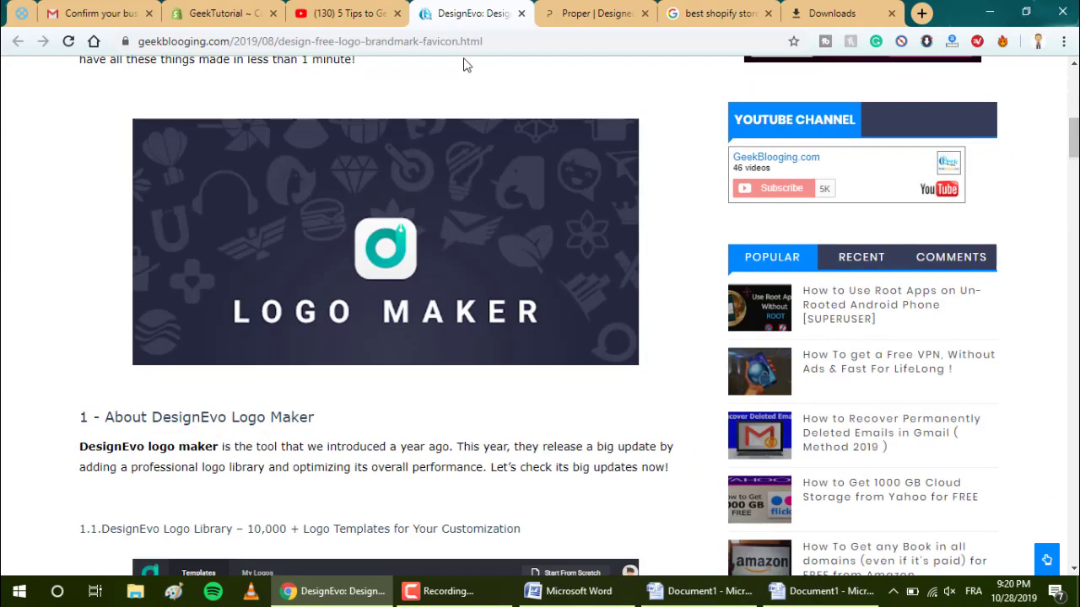
Step: Back in the theme editor, open the Image with text overlay section settings
left_click(176, 10)
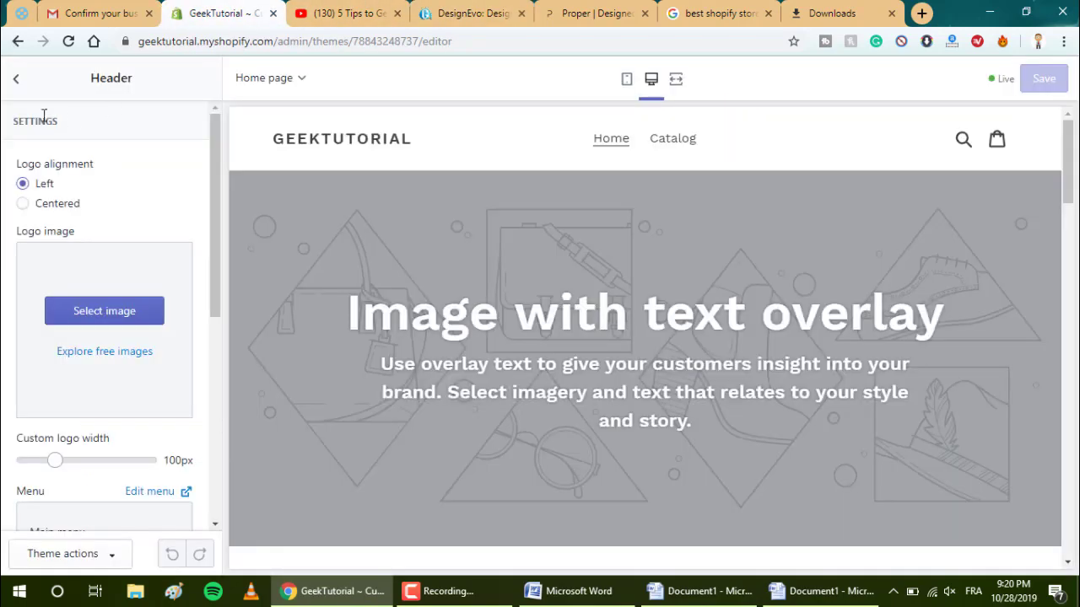
scroll(212, 223, "down", 1)
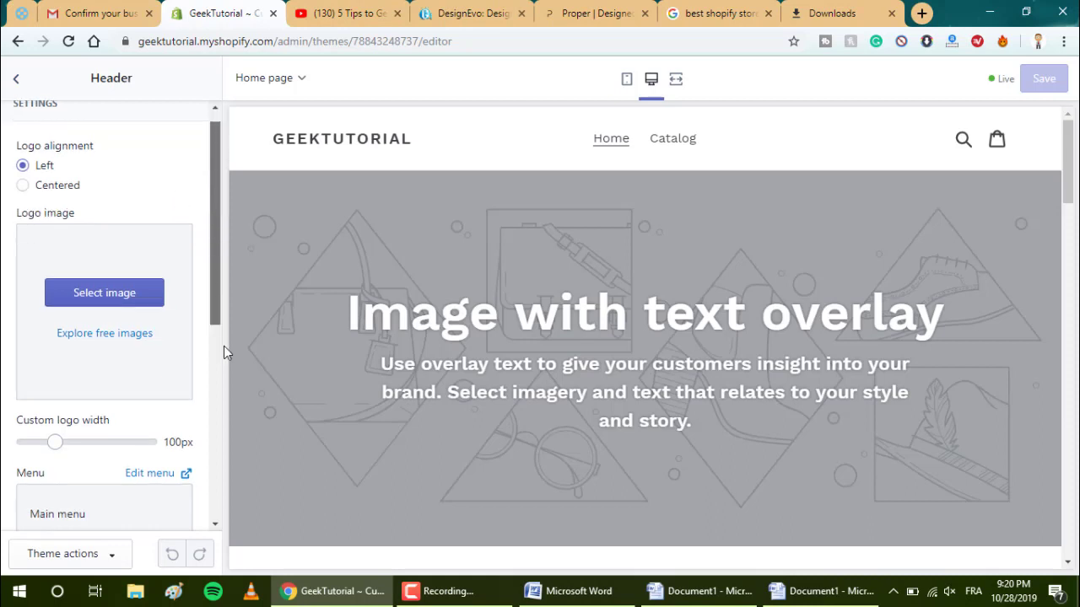
scroll(224, 346, "down", 5)
scroll(227, 429, "up", 5)
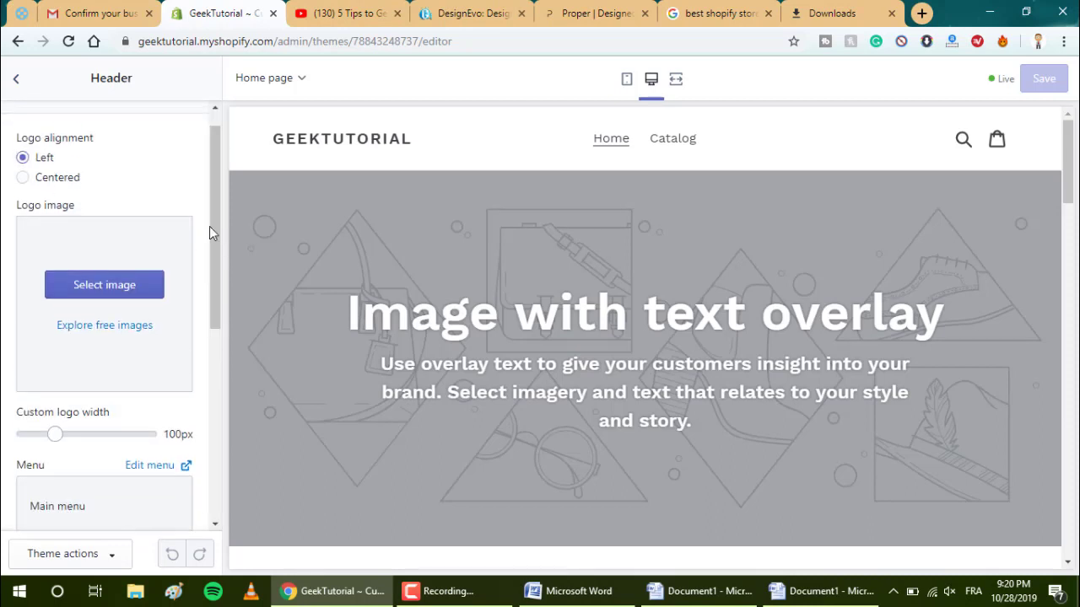
left_click(15, 81)
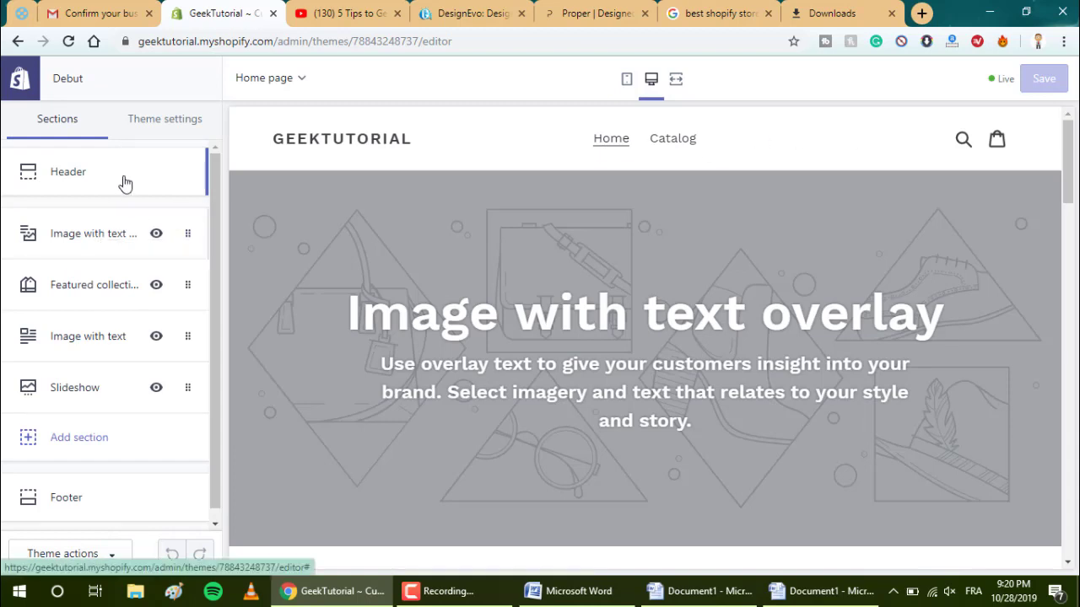
left_click(78, 239)
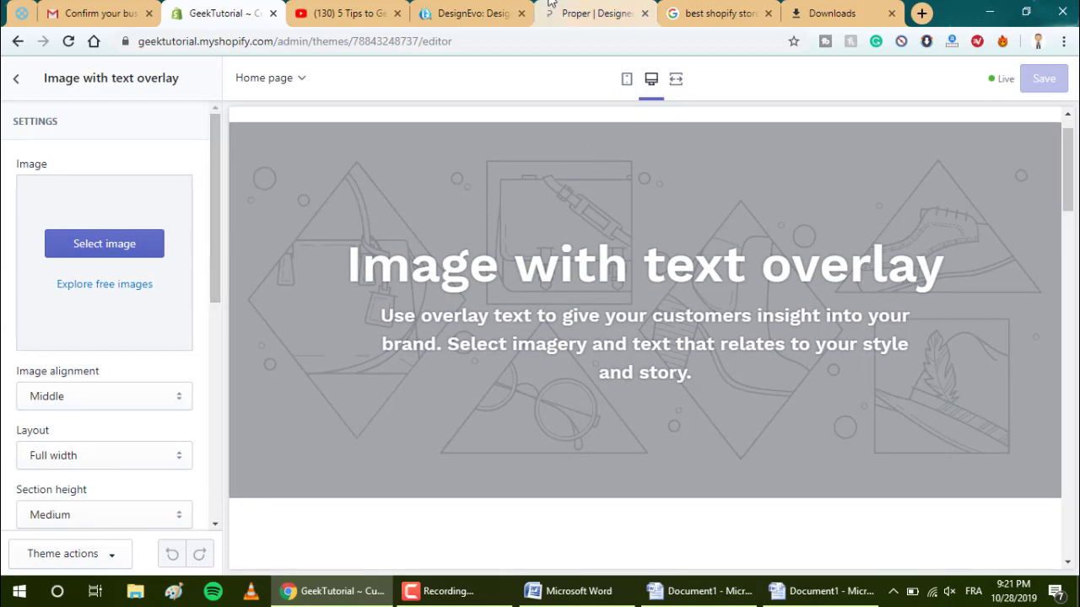
Step: Compare with the Proper store site, then scroll the preview to the Featured collection placeholders
left_click(584, 14)
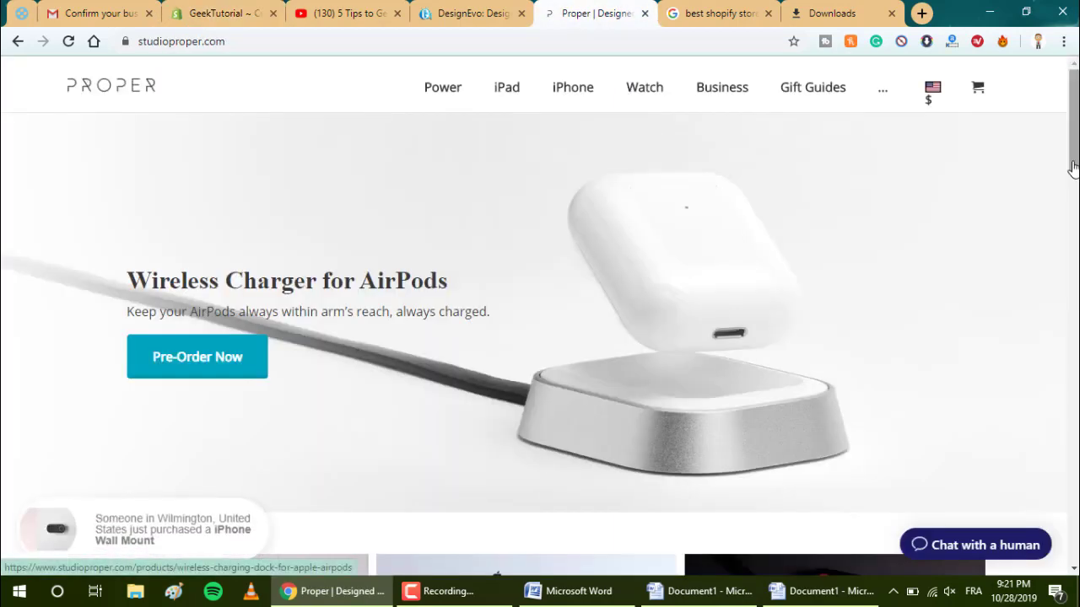
left_click(221, 13)
scroll(212, 201, "down", 1)
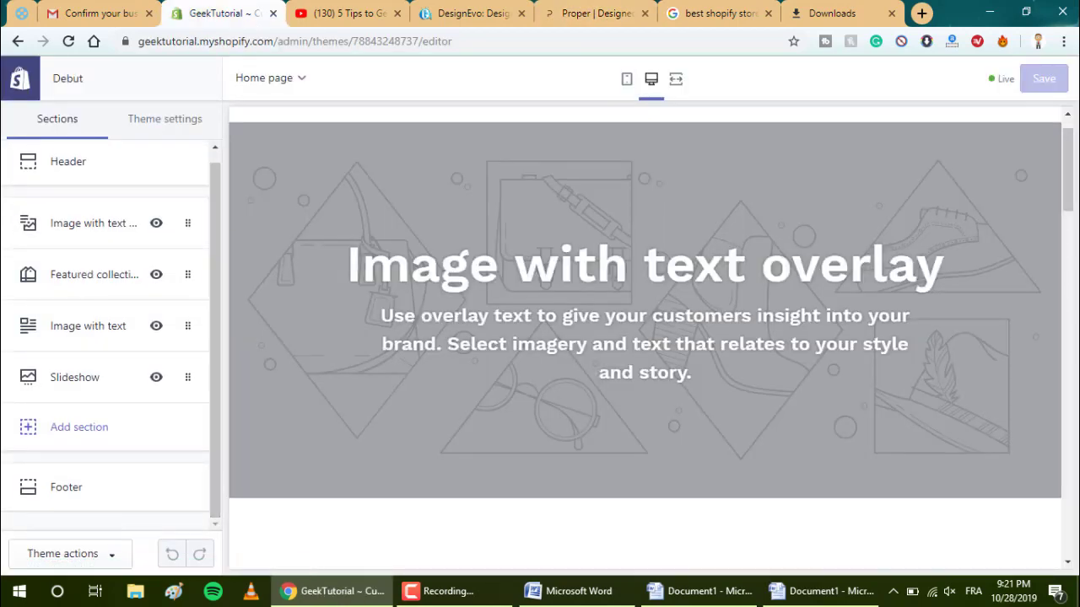
left_click_drag(1068, 169, 1069, 271)
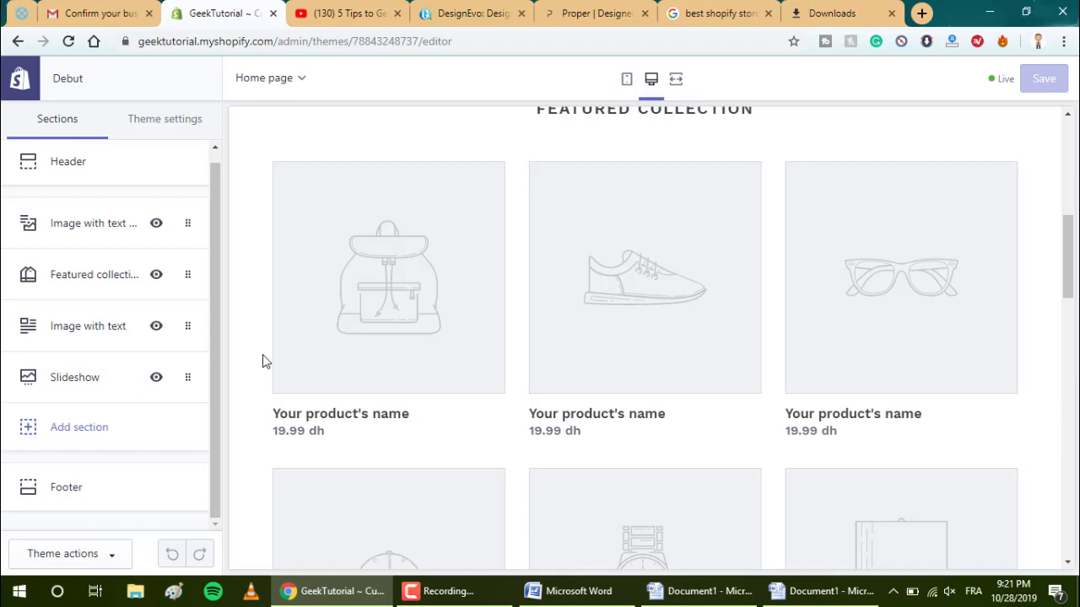
Step: Open a new browser tab to load the Oberlo dashboard at app.oberlo.com
left_click(921, 13)
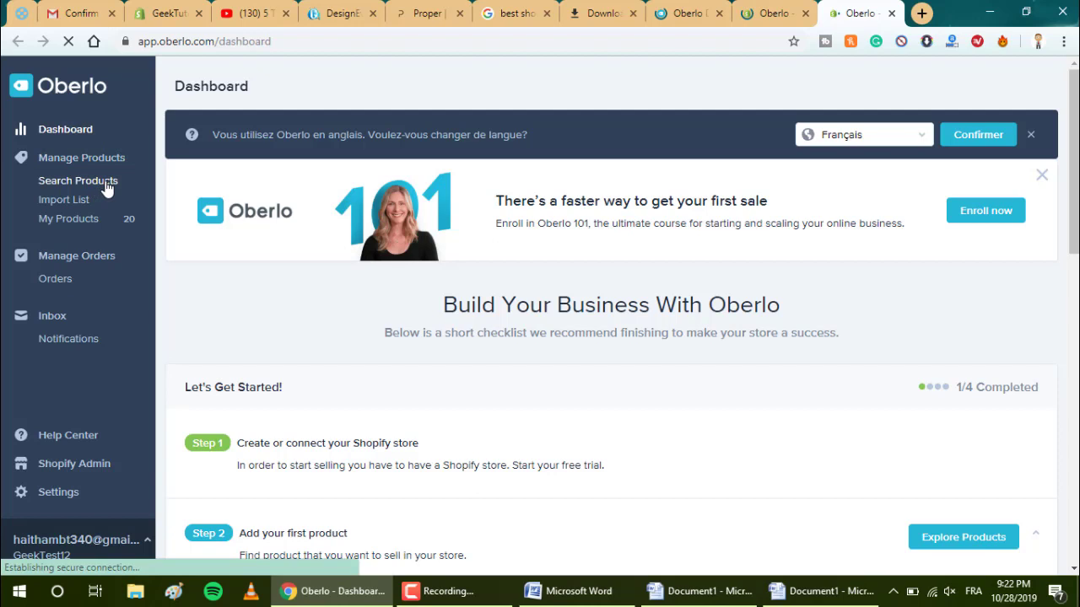
Step: Search Oberlo's products for 'bags'
left_click(107, 183)
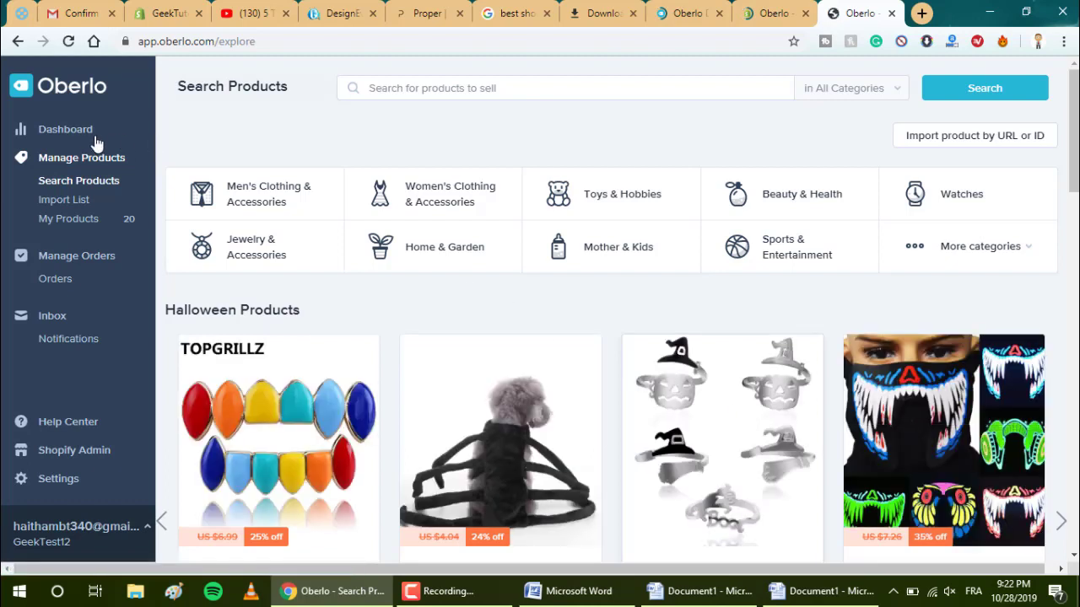
left_click(83, 137)
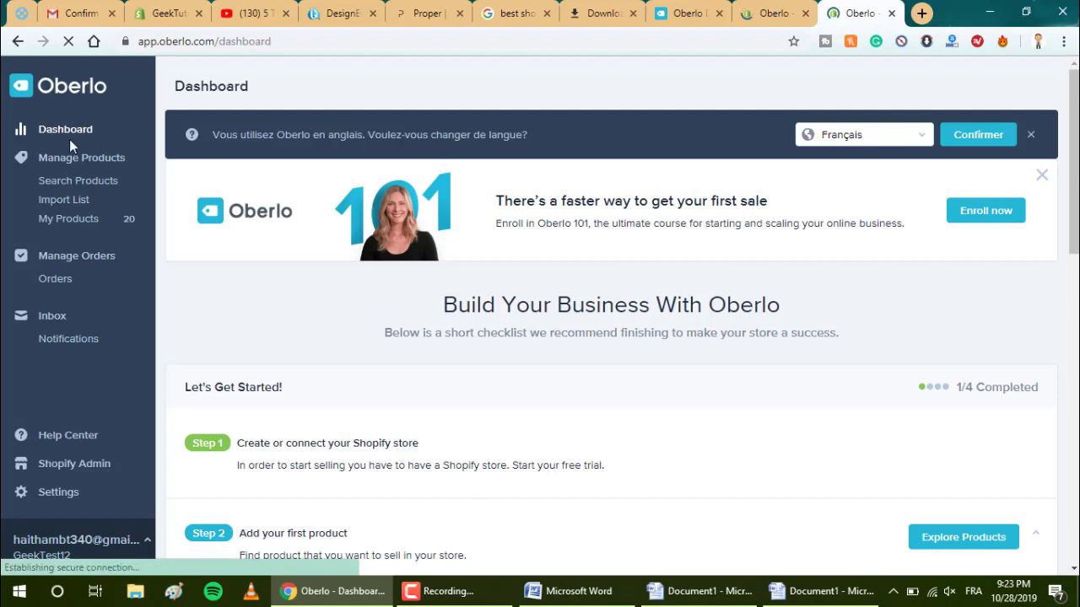
left_click(84, 186)
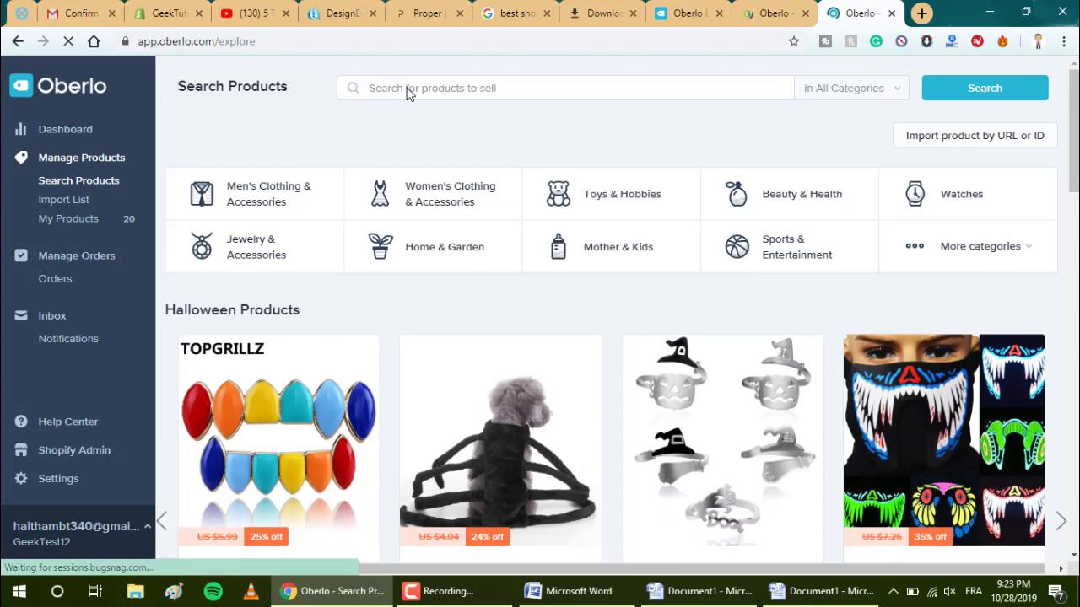
left_click(407, 89)
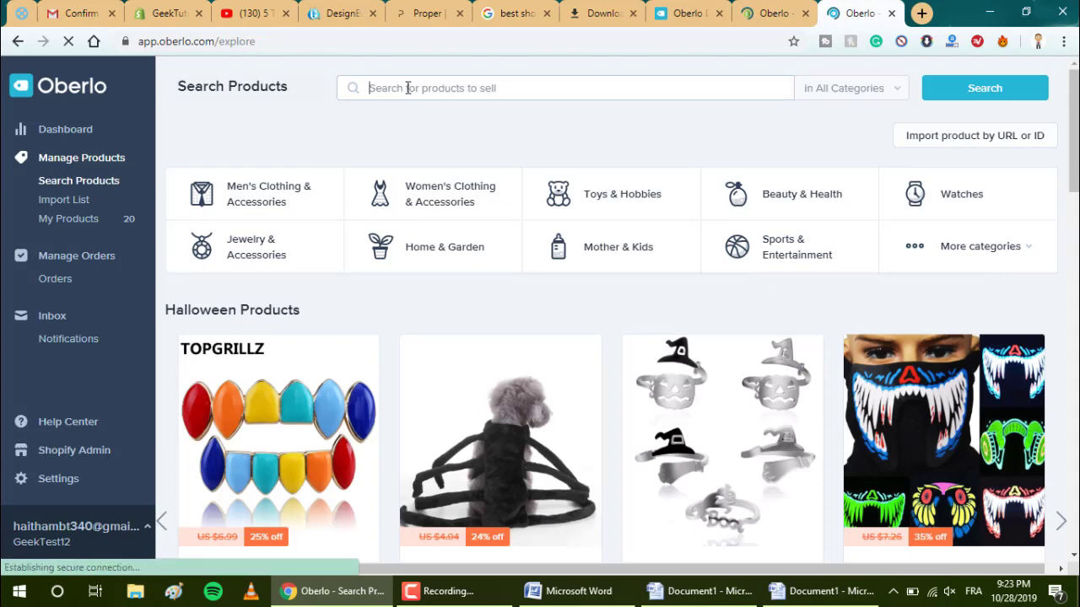
type("b")
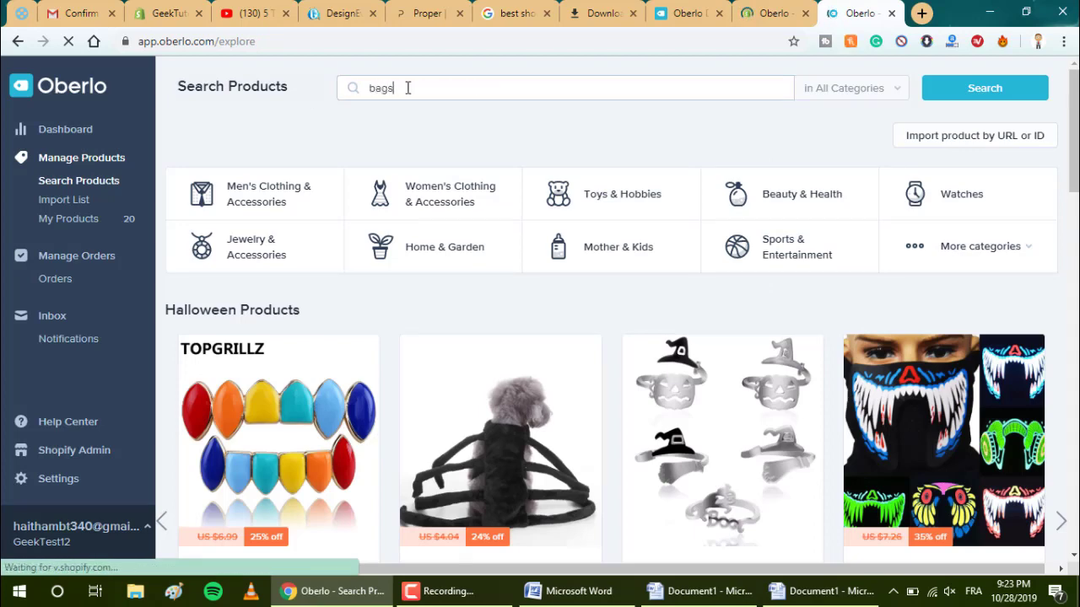
type("ags")
key("Return")
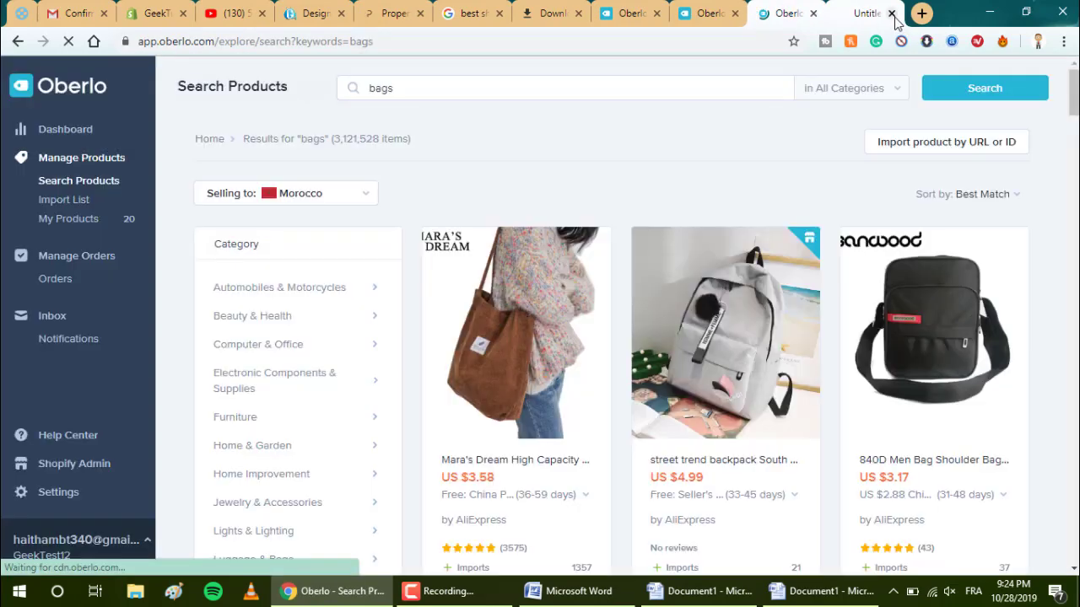
left_click(893, 14)
Step: Add the street trend backpack and the 840D men's shoulder bag to the import list
scroll(726, 338, "down", 2)
scroll(795, 155, "down", 1)
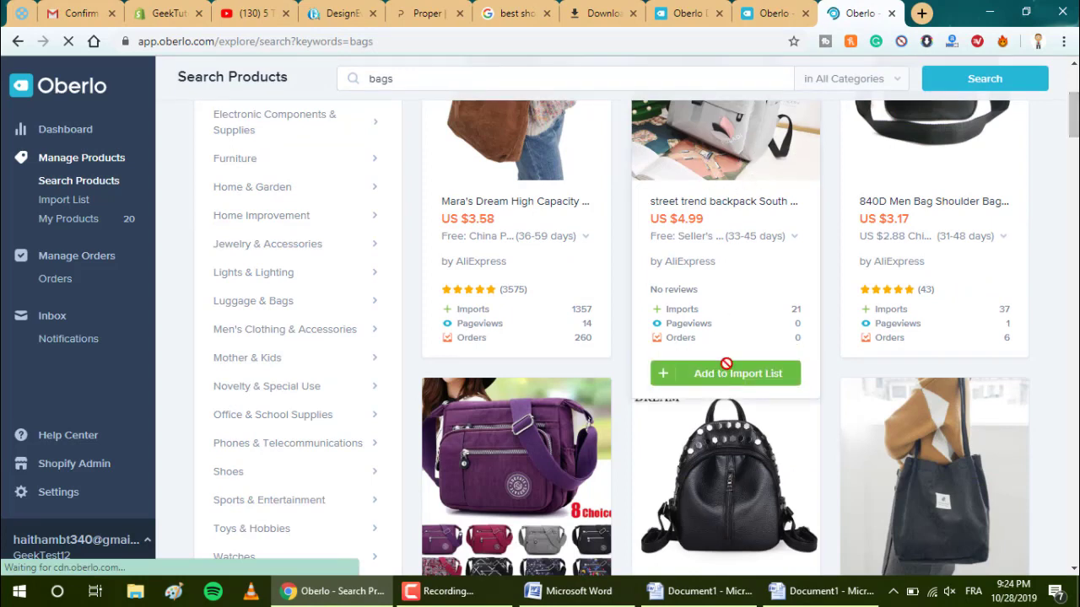
mouse_move(1010, 252)
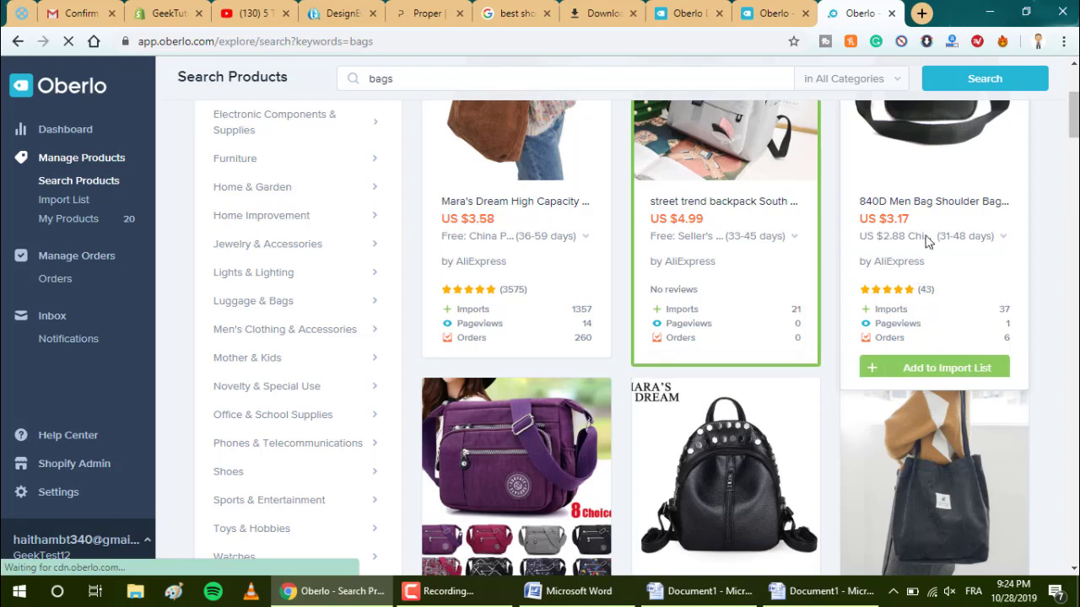
left_click(928, 374)
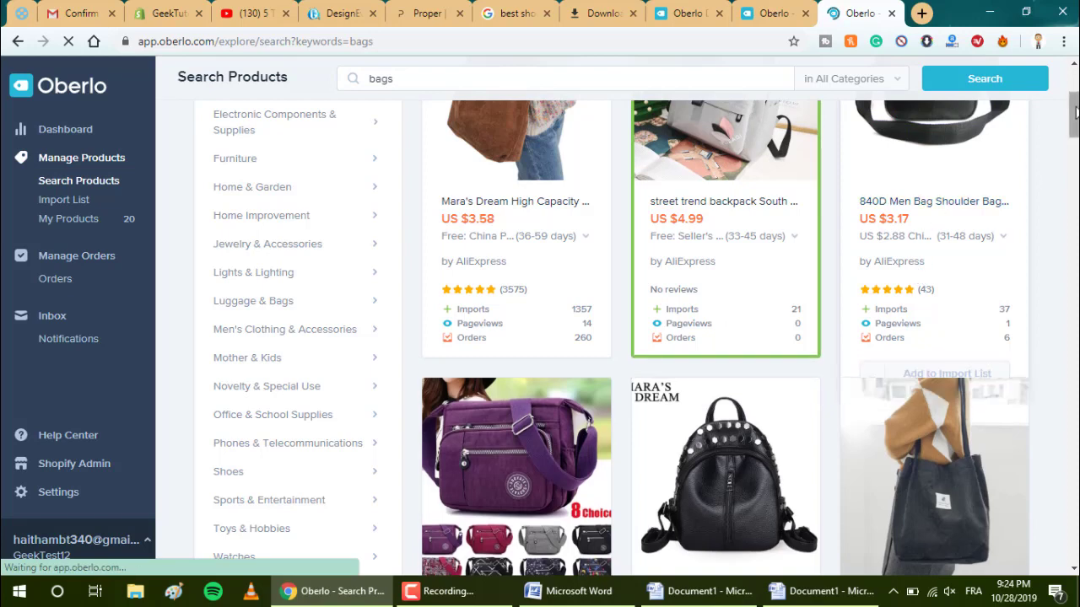
left_click_drag(1076, 112, 1076, 91)
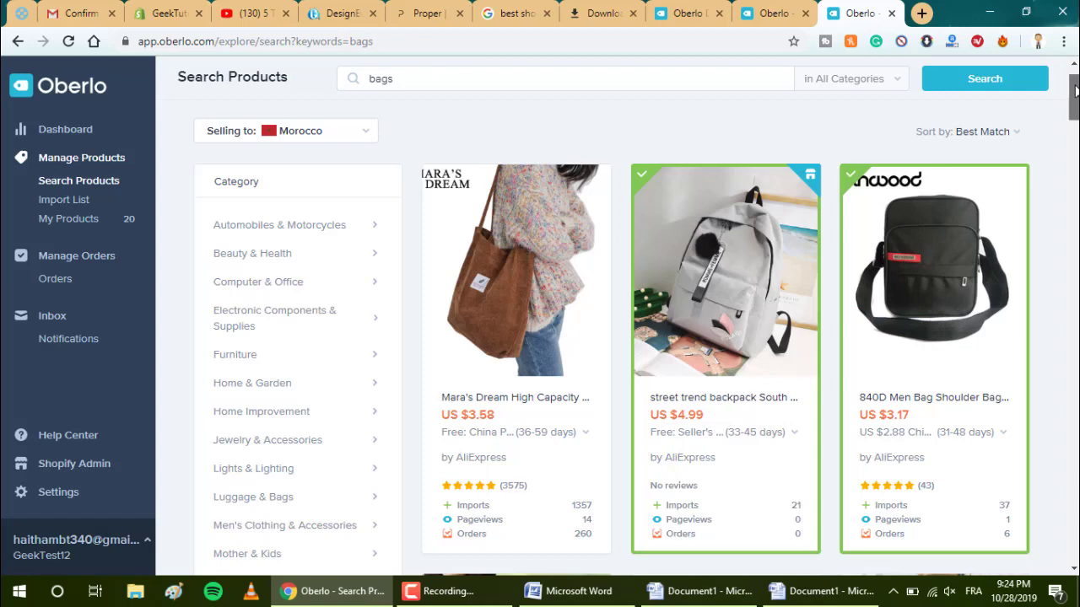
left_click_drag(1075, 91, 1075, 89)
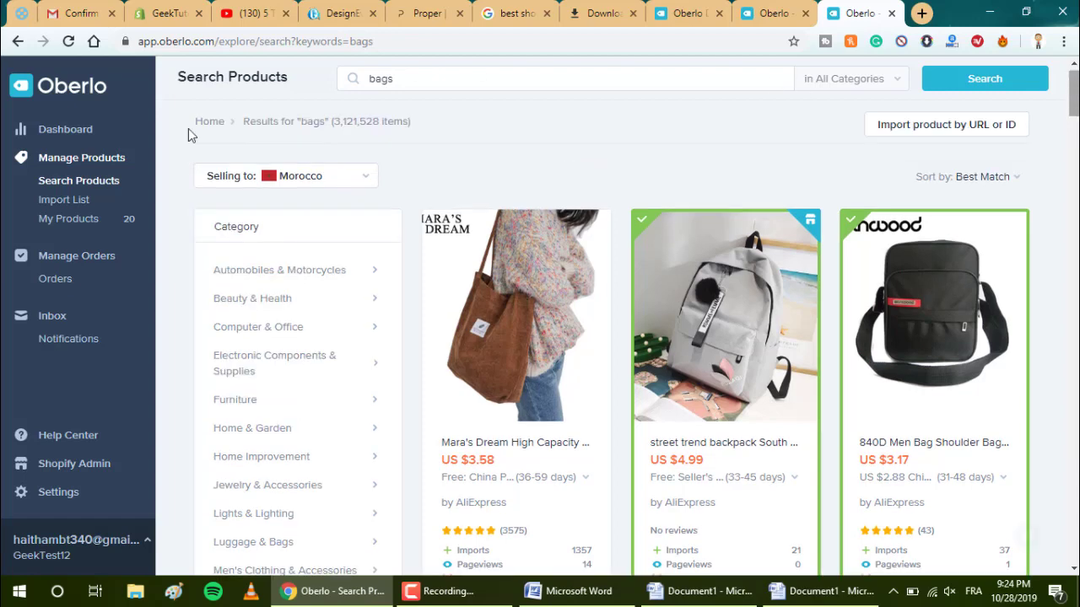
Step: Select both Import List products, import them all to the Shopify store, then return to Shopify
left_click(71, 203)
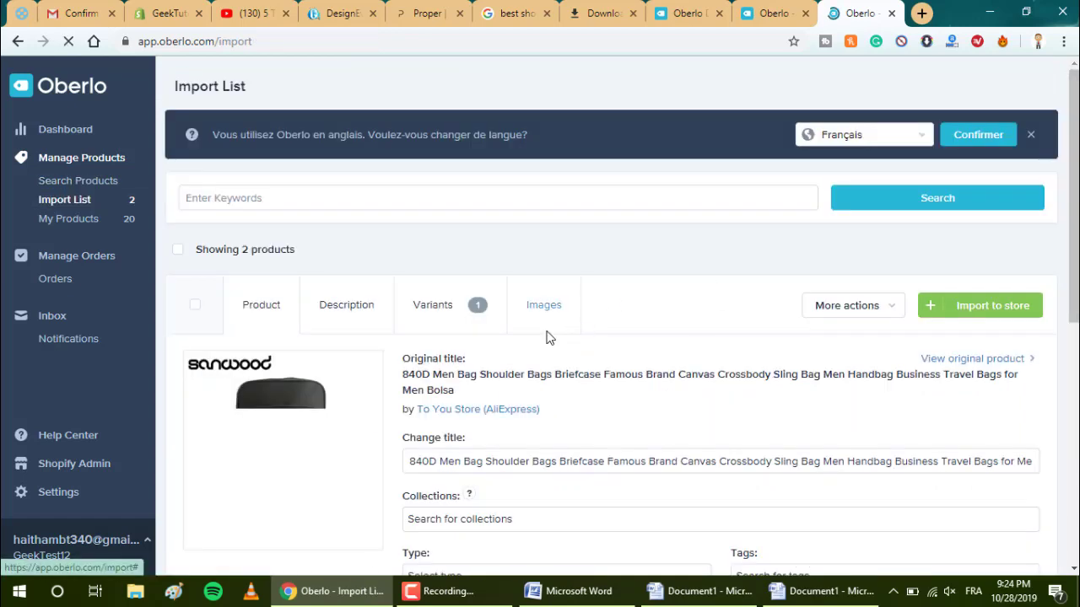
left_click(177, 248)
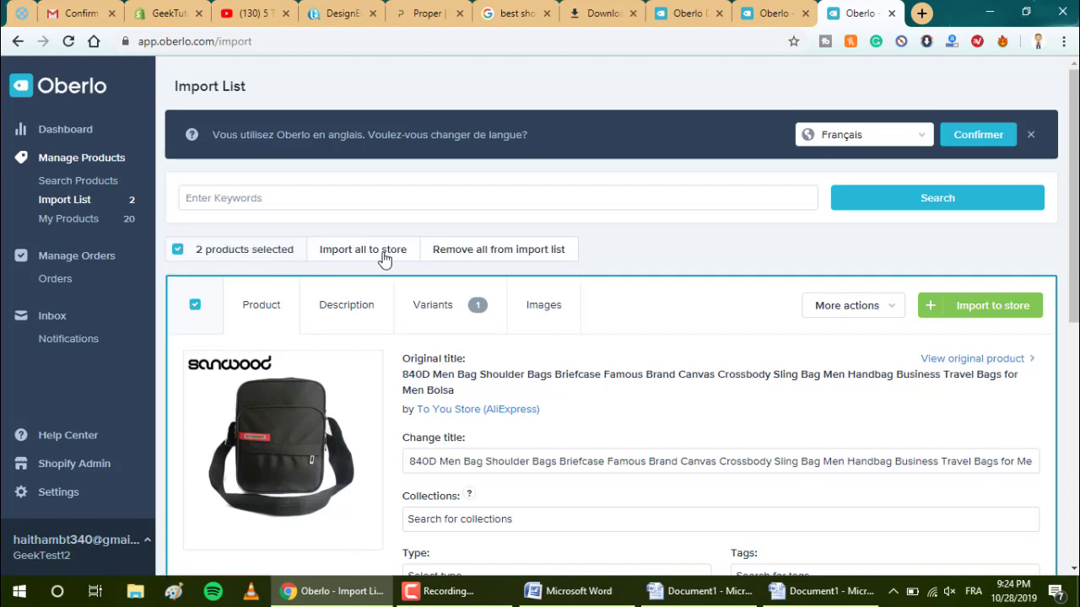
left_click(384, 254)
left_click(687, 242)
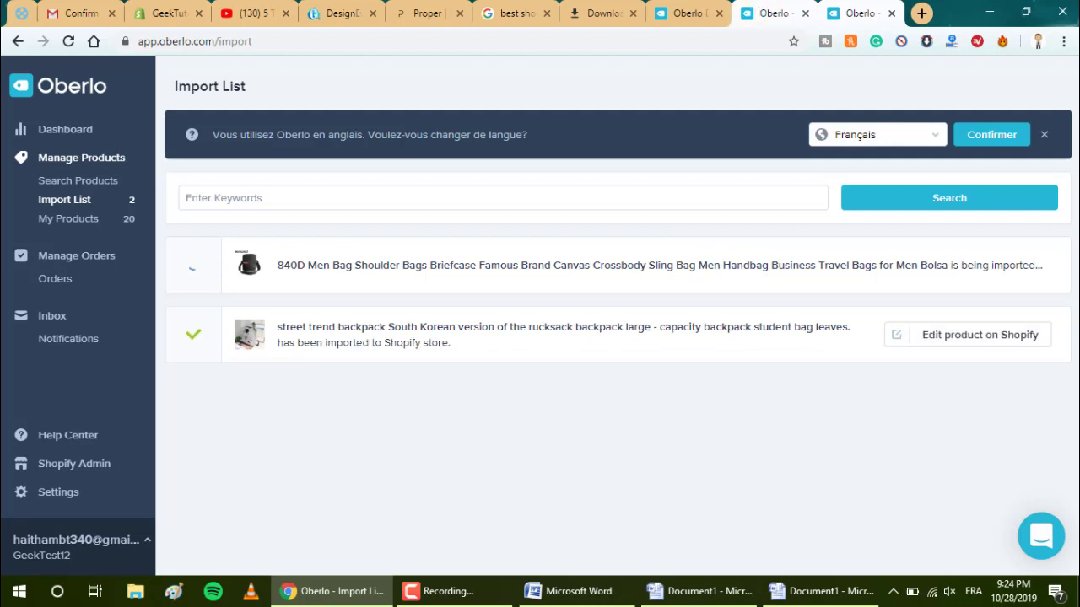
left_click(163, 10)
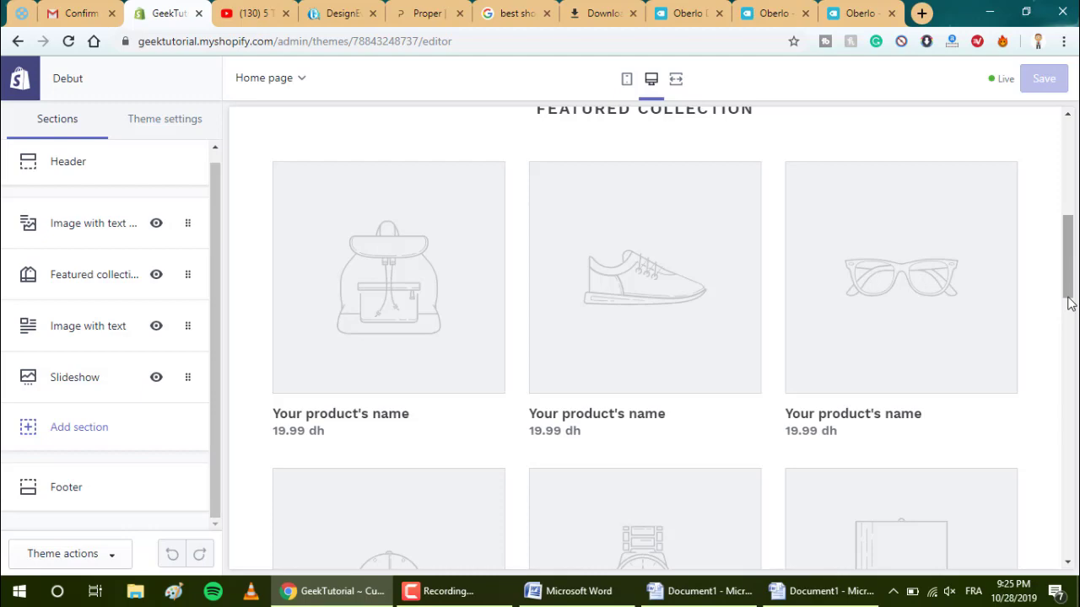
Step: Delete the second Image with text section from the home page, then open Add section
scroll(1067, 291, "down", 8)
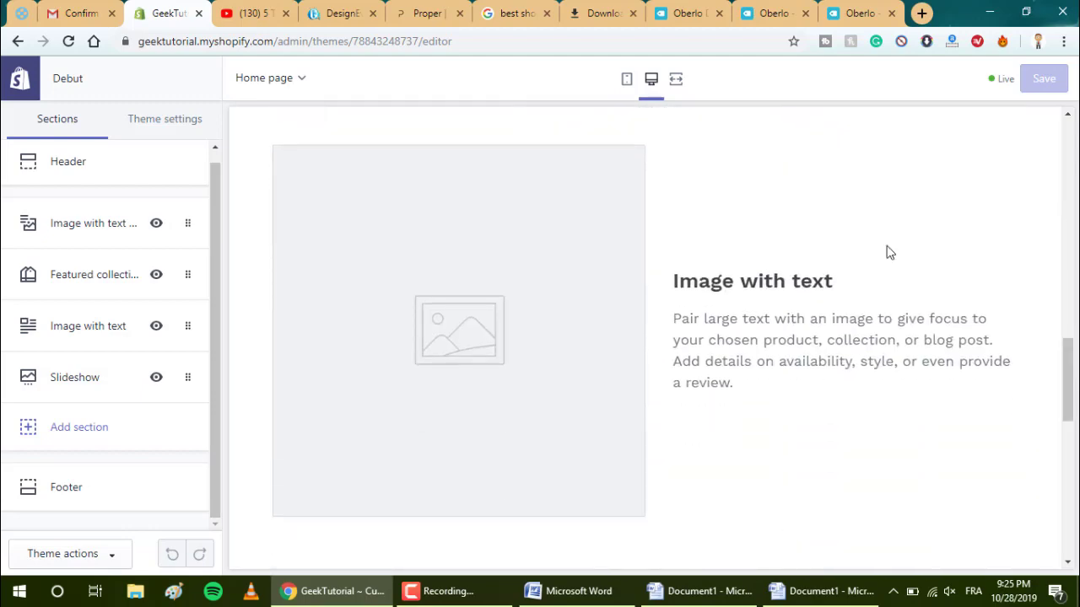
mouse_move(1068, 384)
left_mouse_down()
mouse_move(1068, 476)
mouse_move(1070, 367)
left_mouse_up()
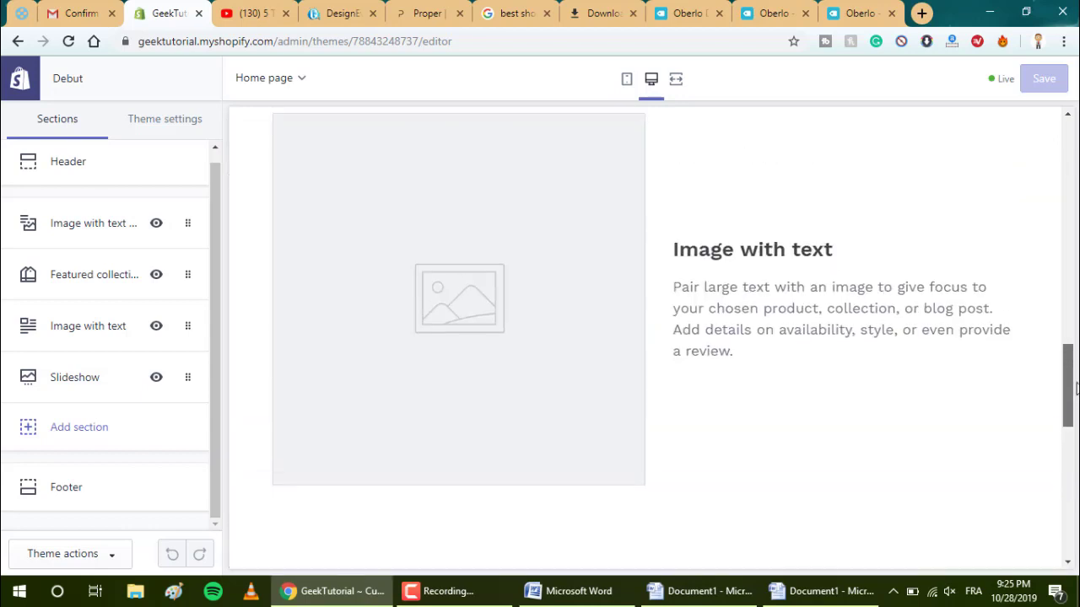
left_click(94, 315)
left_click_drag(212, 253, 212, 510)
left_click(96, 506)
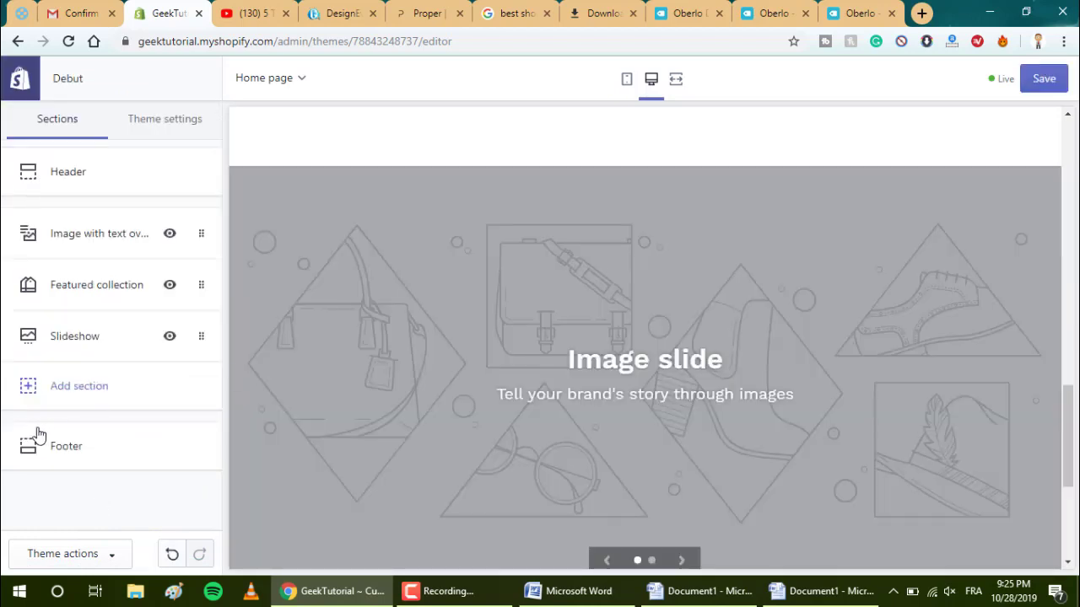
left_click(66, 396)
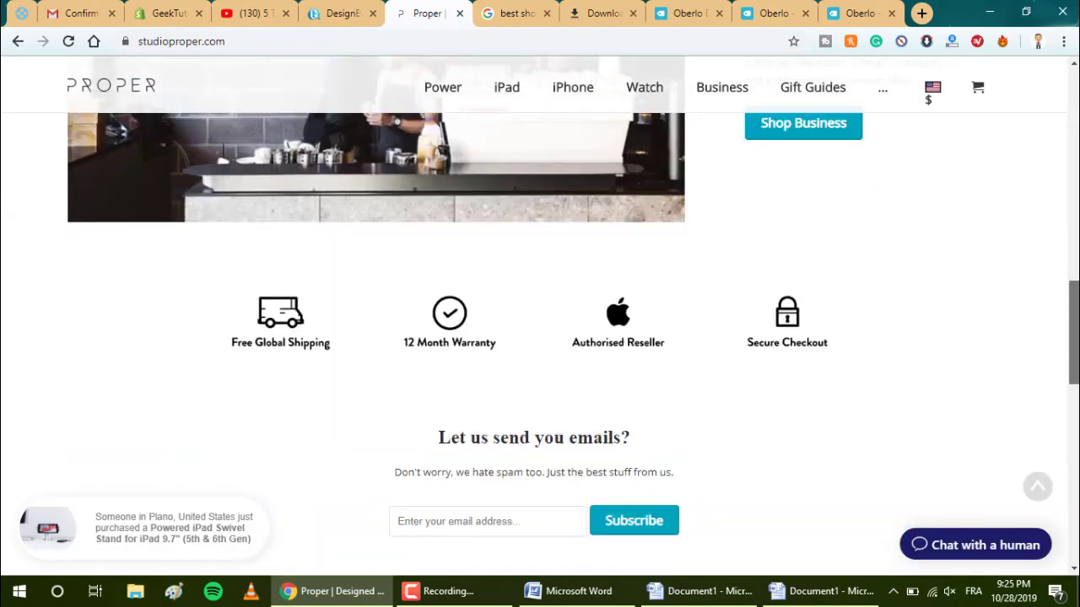
scroll(1071, 211, "up", 15)
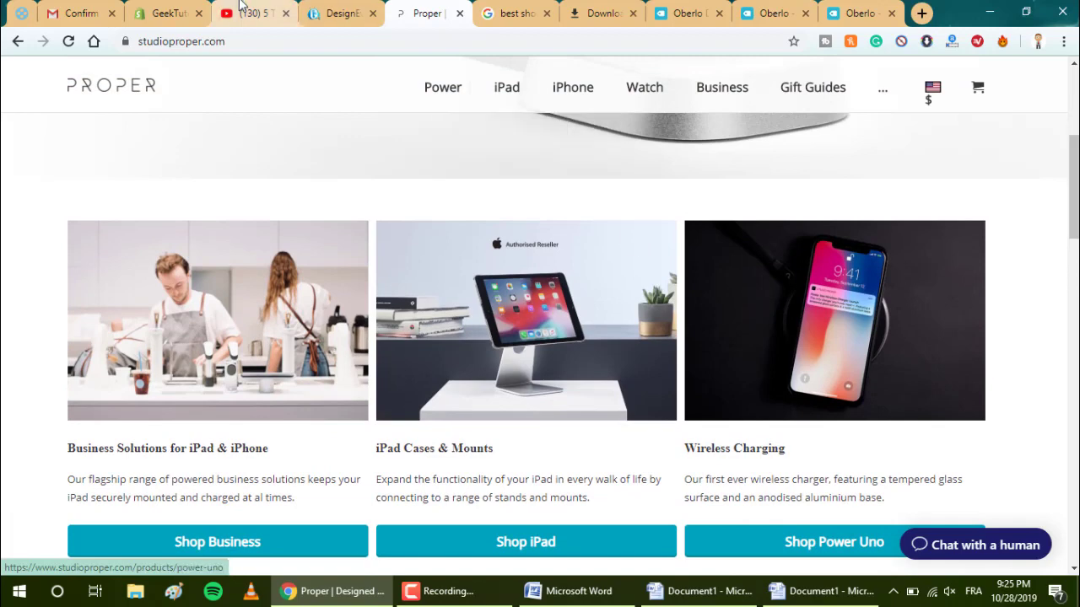
left_click(164, 12)
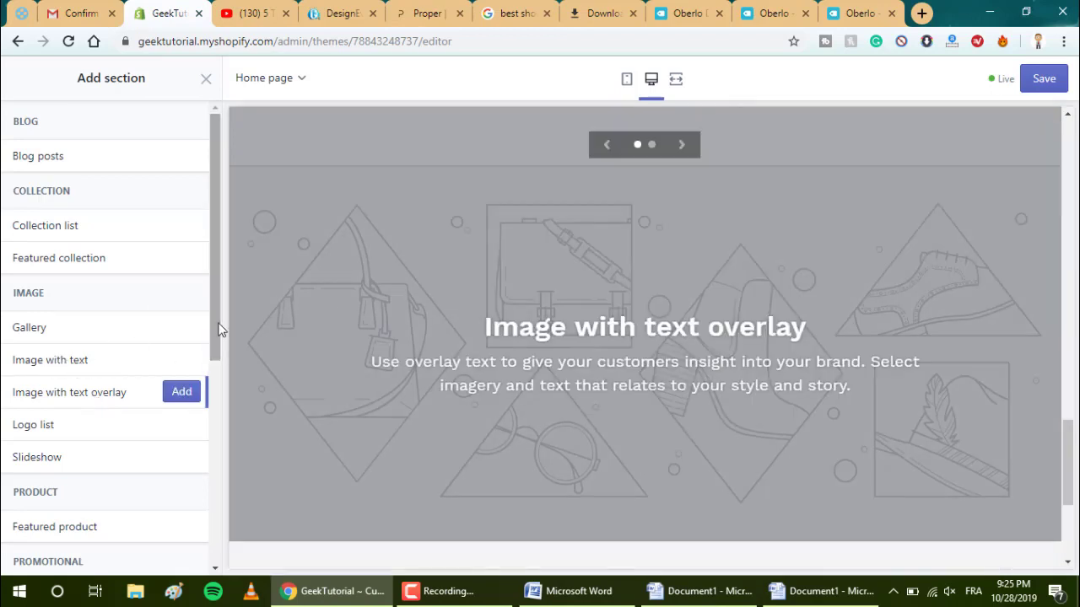
Step: Add a Text columns with images section with three placeholder image columns, then go back to the home page sections list
left_click_drag(218, 328, 221, 494)
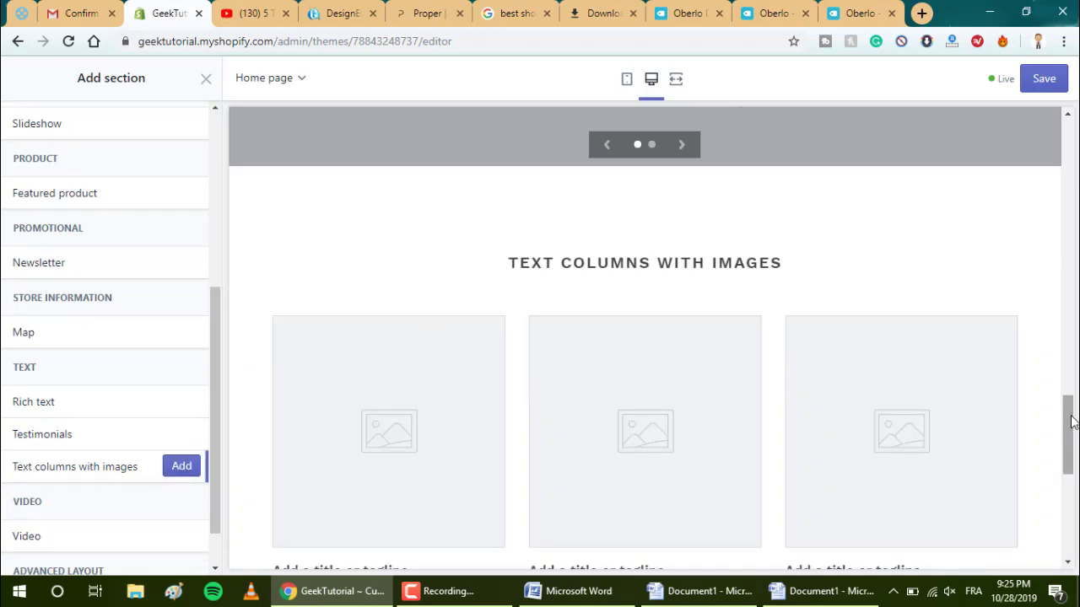
left_click_drag(1068, 417, 1069, 456)
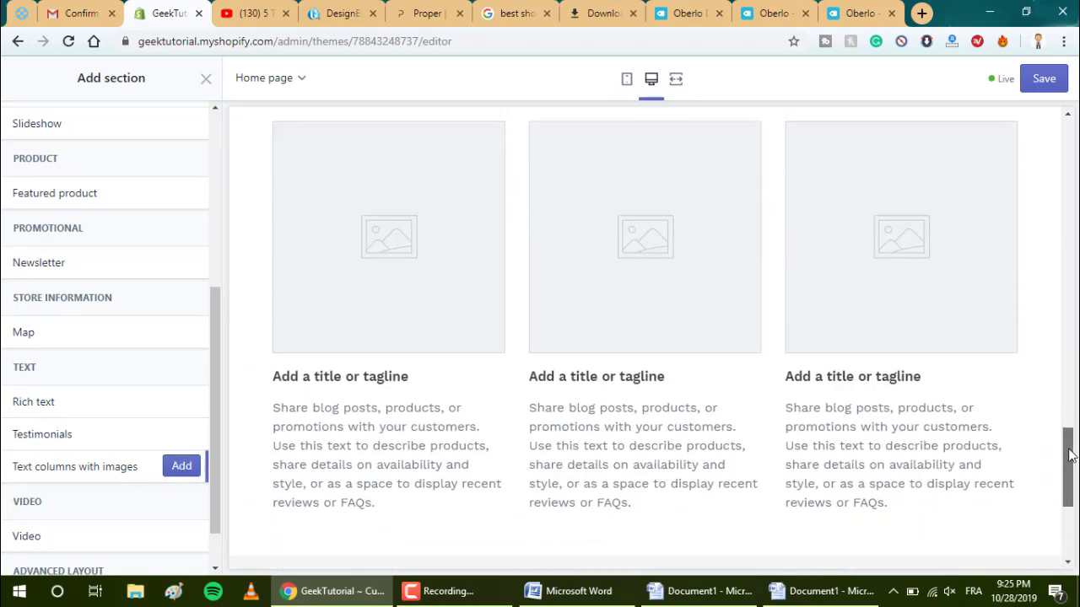
left_click(171, 474)
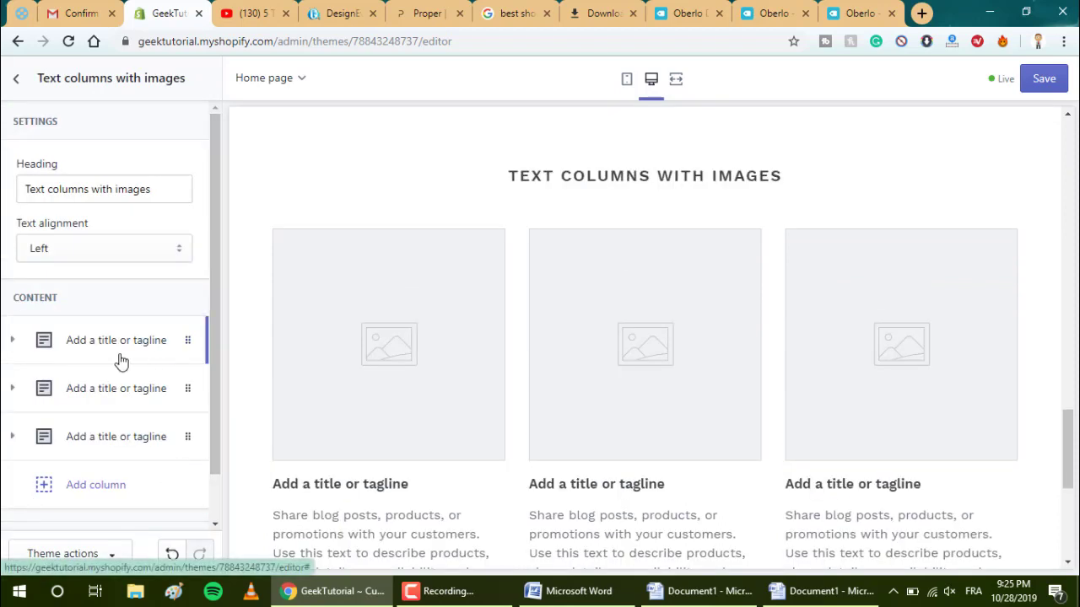
left_click_drag(212, 385, 221, 478)
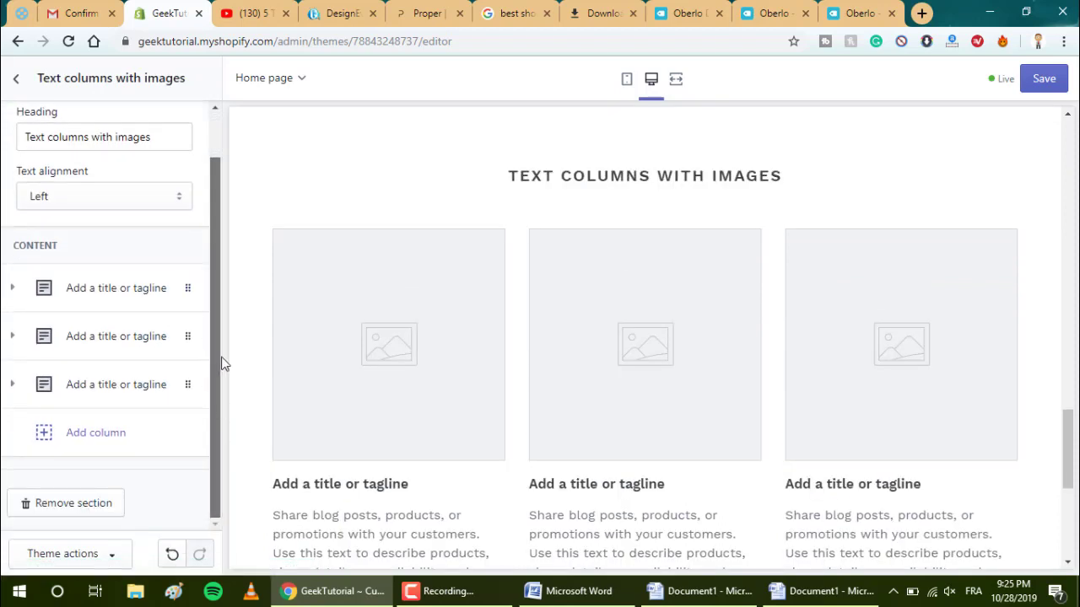
scroll(221, 364, "up", 2)
left_click(15, 80)
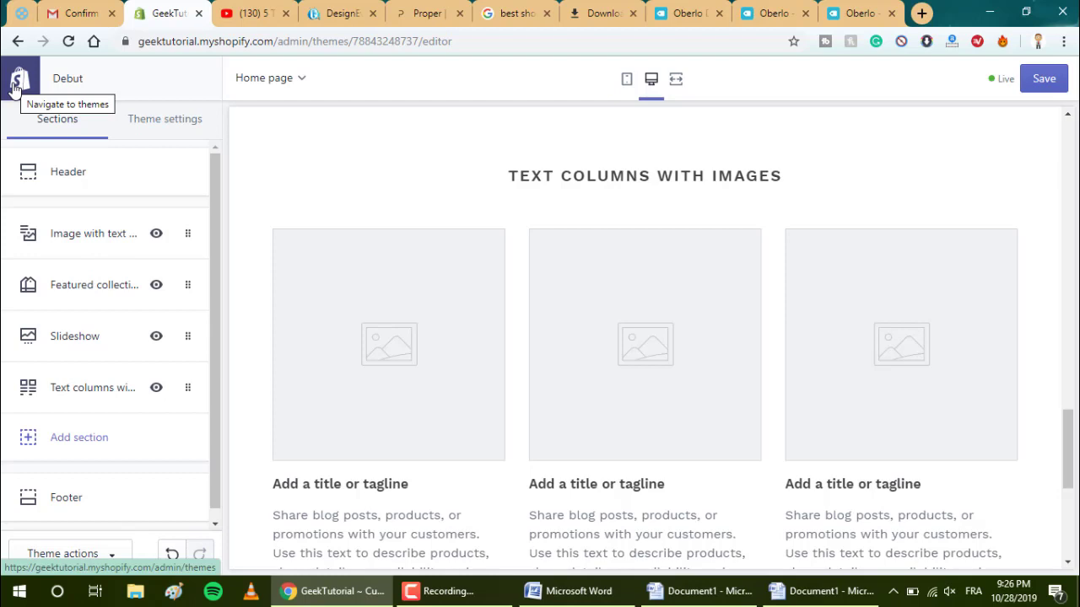
Step: Leave the theme editor for Online Store > Domains and select part of the store's web address
left_click(17, 81)
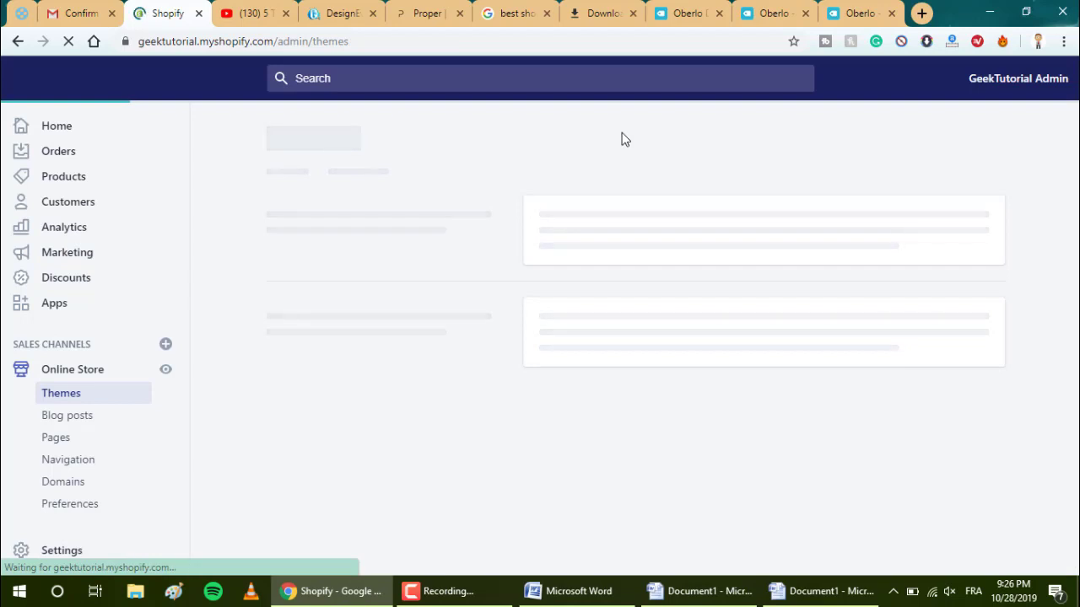
left_click(70, 480)
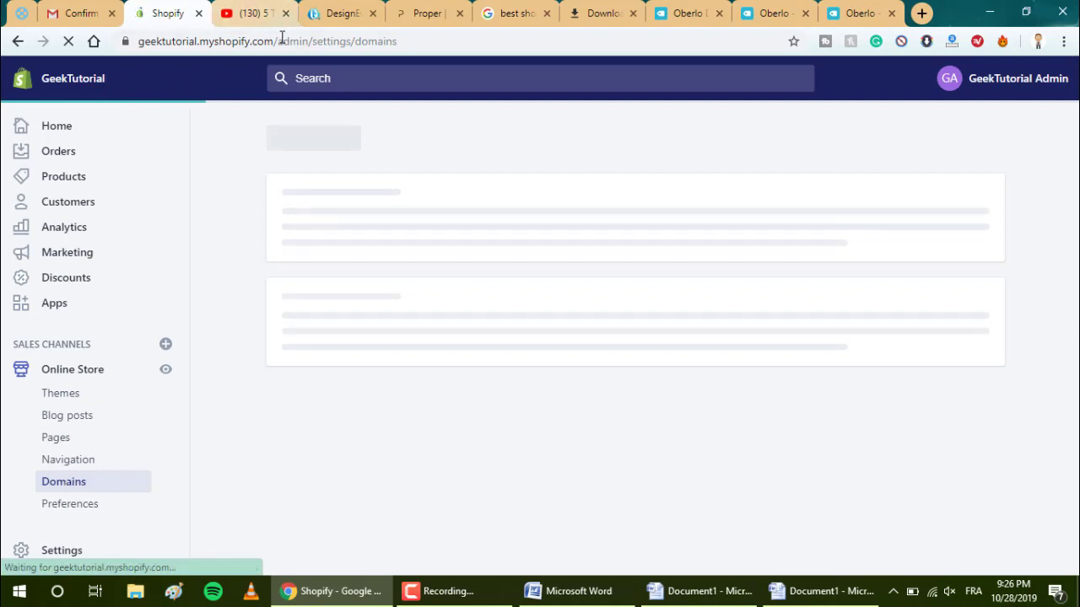
left_click_drag(272, 40, 141, 43)
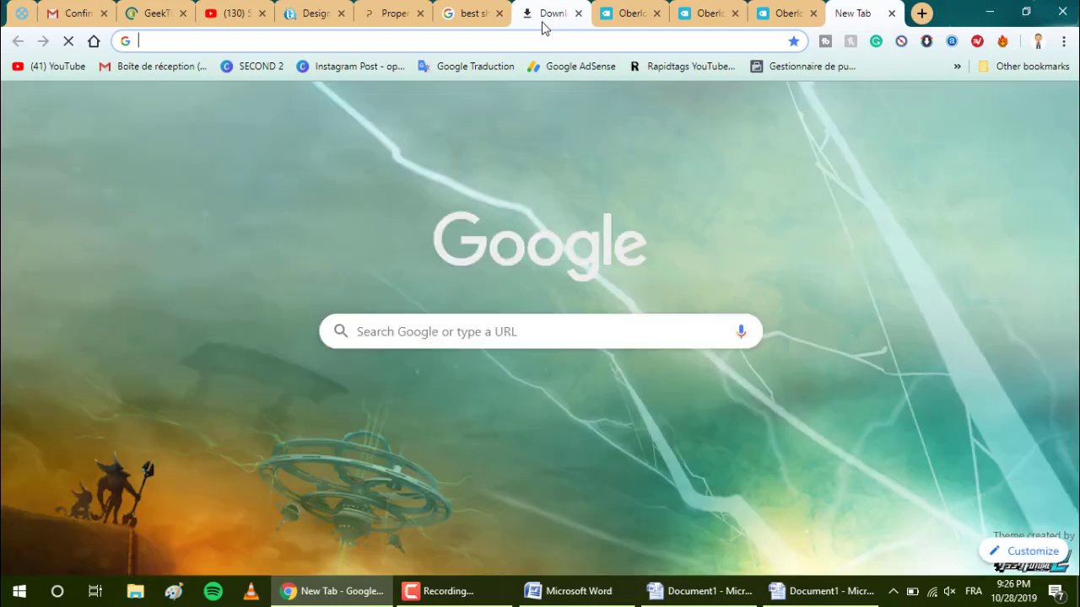
Step: Load godaddy.com in the new tab, then switch back to the Shopify Domains tab
type("godaddy")
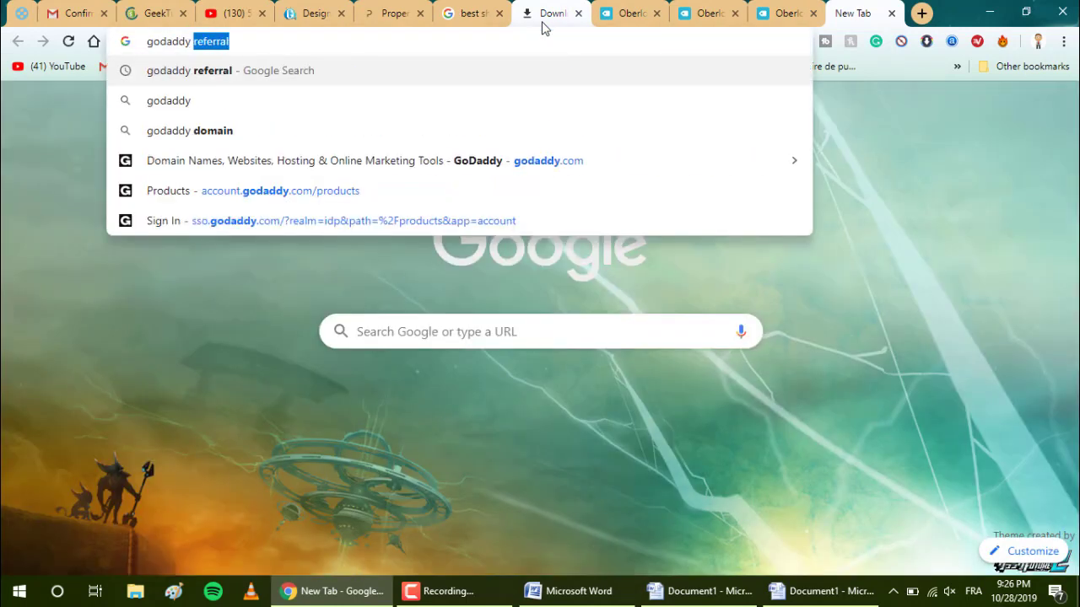
key("BackSpace")
key("BackSpace")
type(".com")
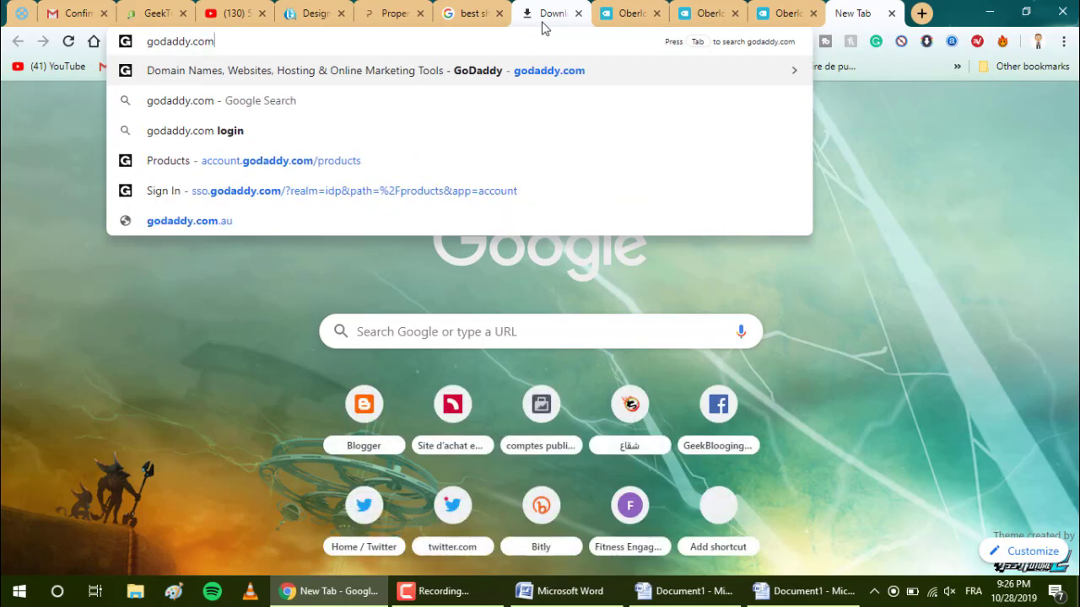
key("Return")
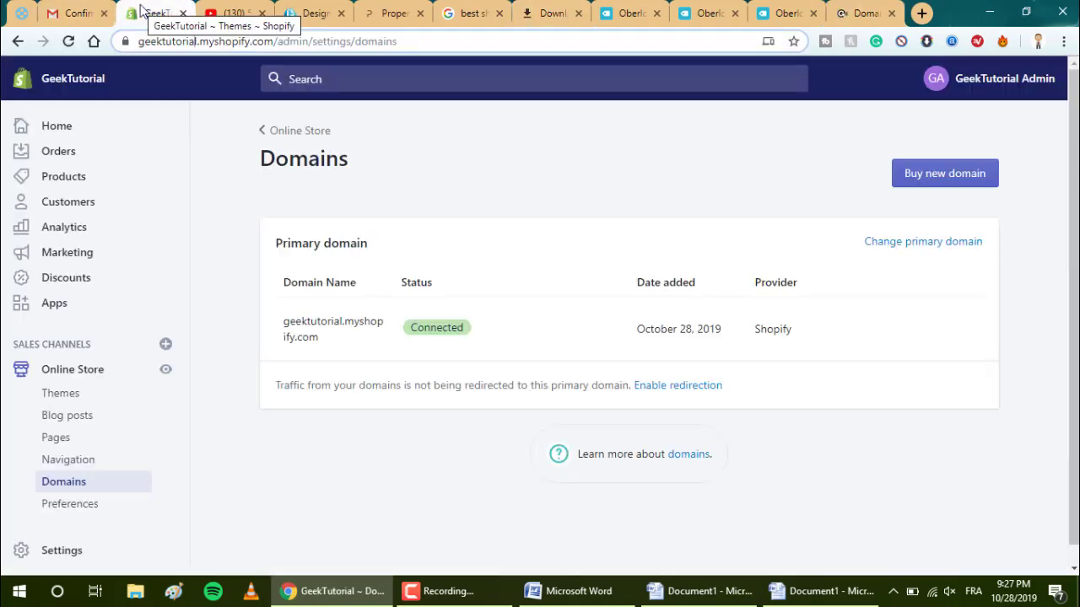
left_click(864, 18)
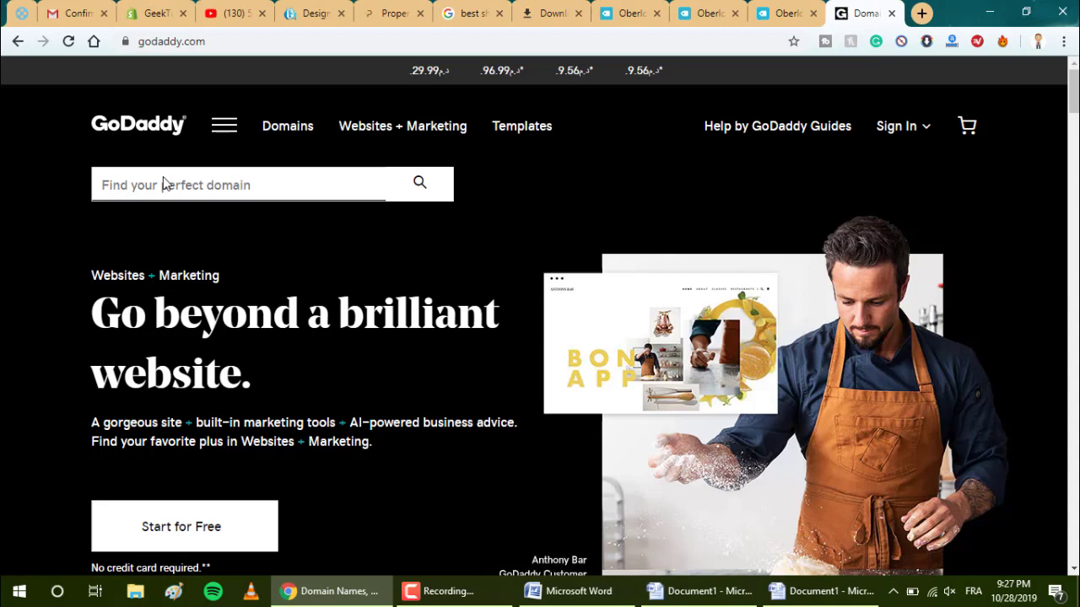
left_click(145, 12)
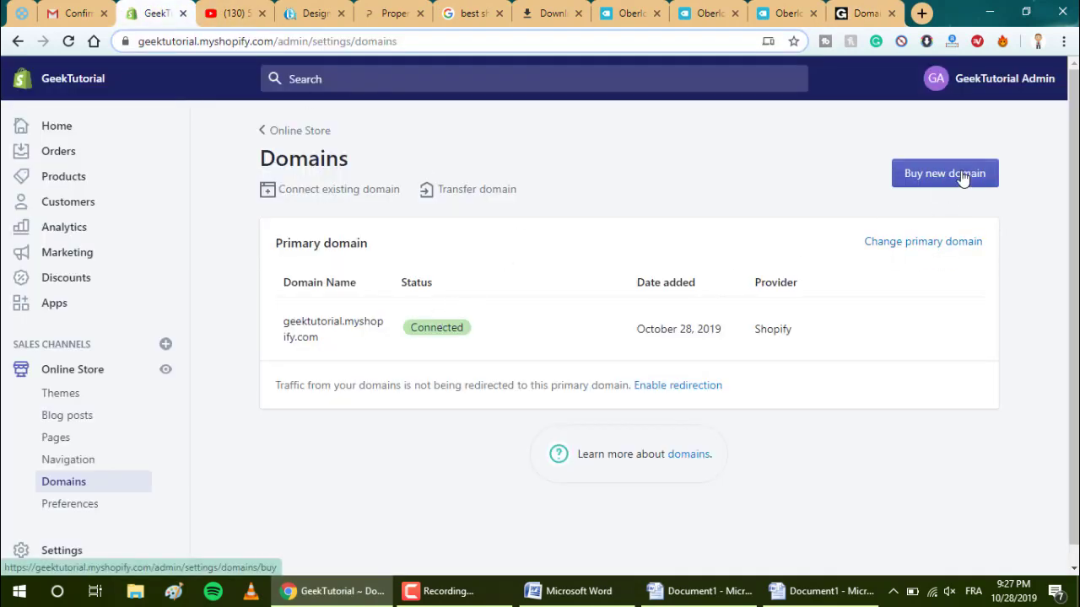
Step: Start Connect existing domain, then load geektest12.myshopify.com in the address bar to preview the Debut storefront
left_click(297, 198)
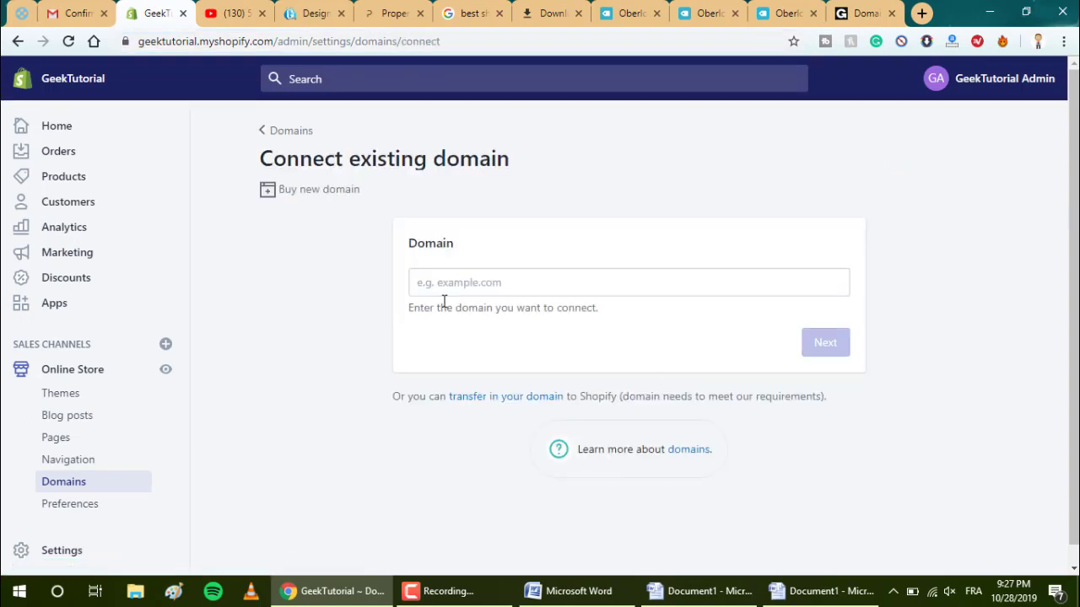
left_click(428, 285)
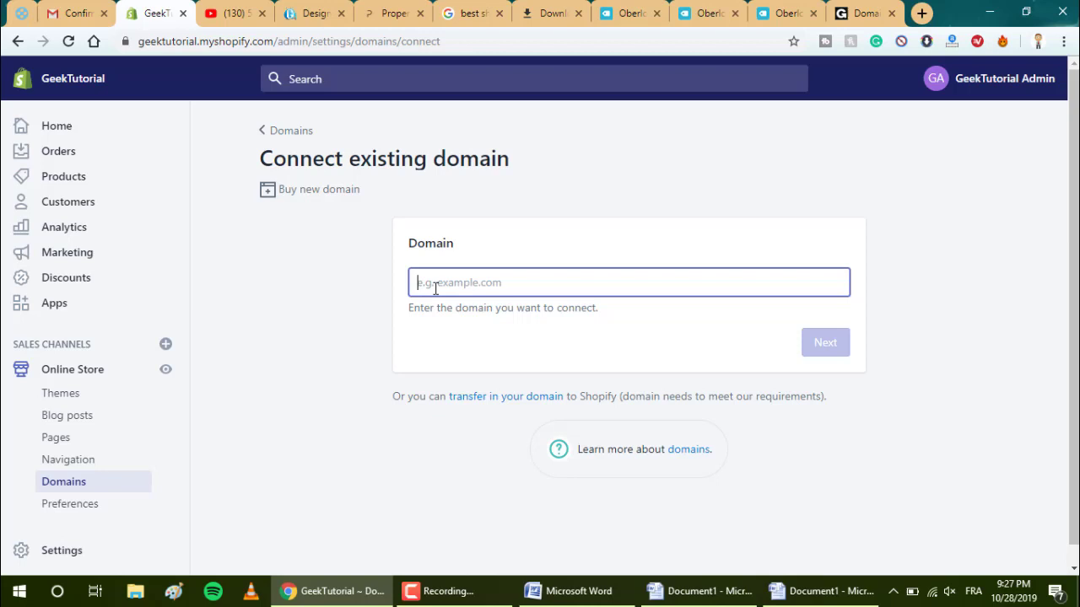
left_click(209, 43)
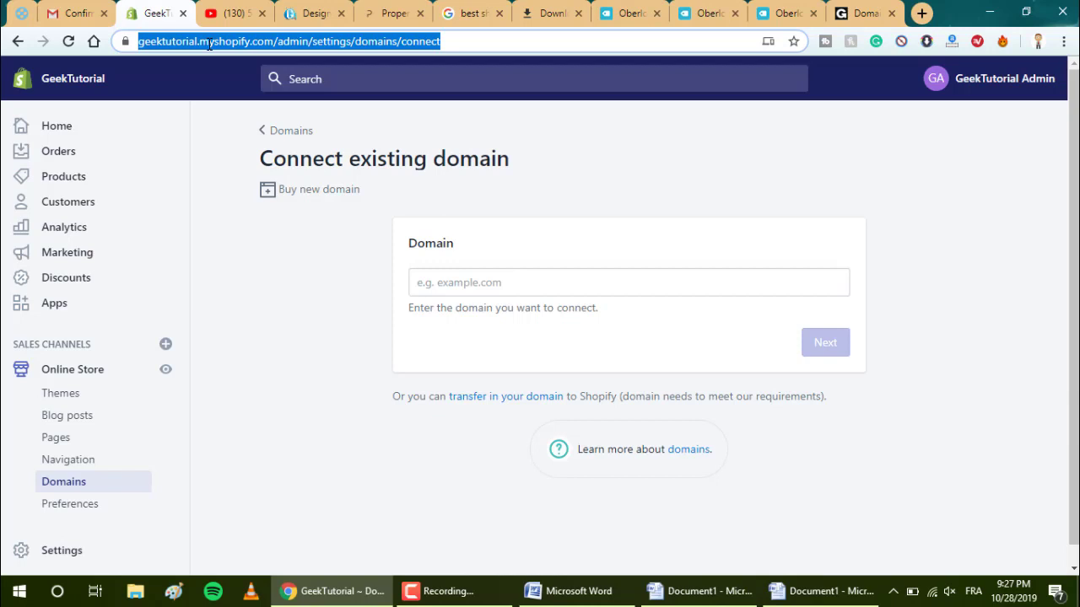
type("geektest12.myshopify.com")
key("Return")
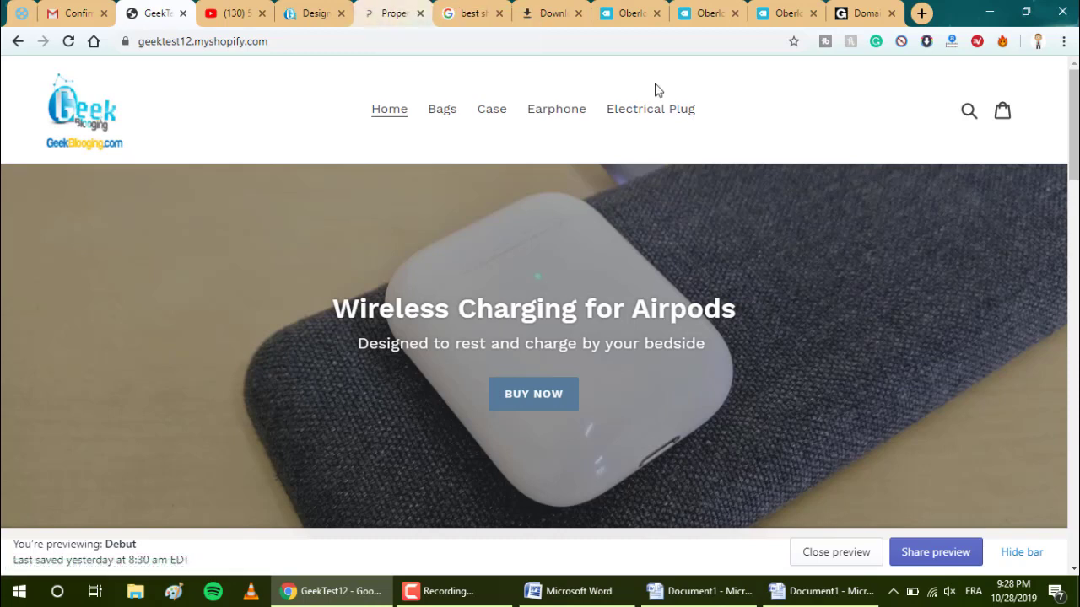
scroll(760, 160, "down", 2)
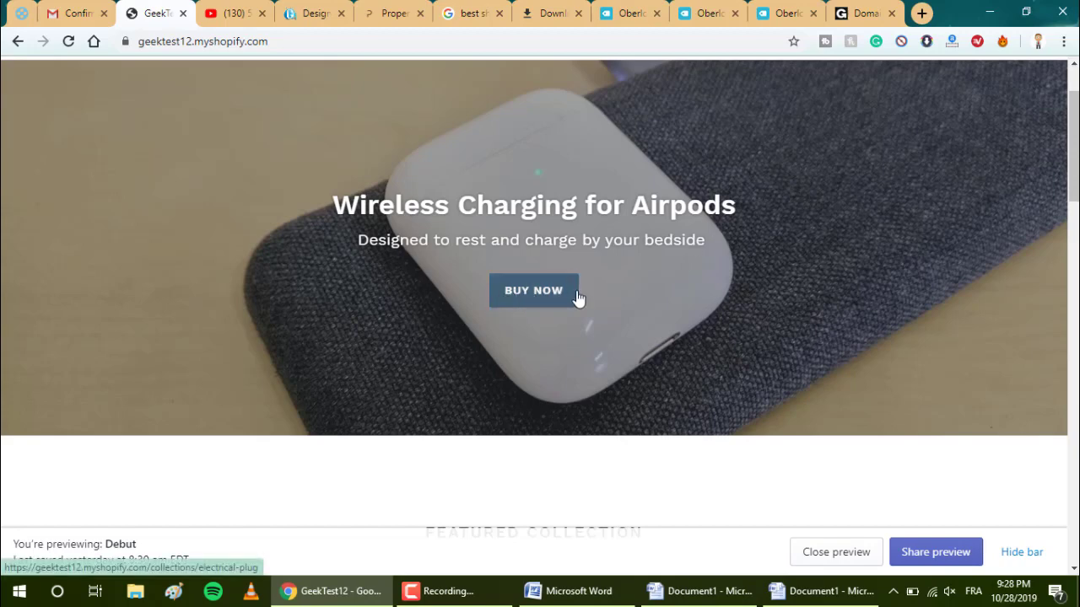
left_click_drag(1073, 168, 1073, 234)
scroll(179, 329, "down", 3)
scroll(179, 329, "up", 1)
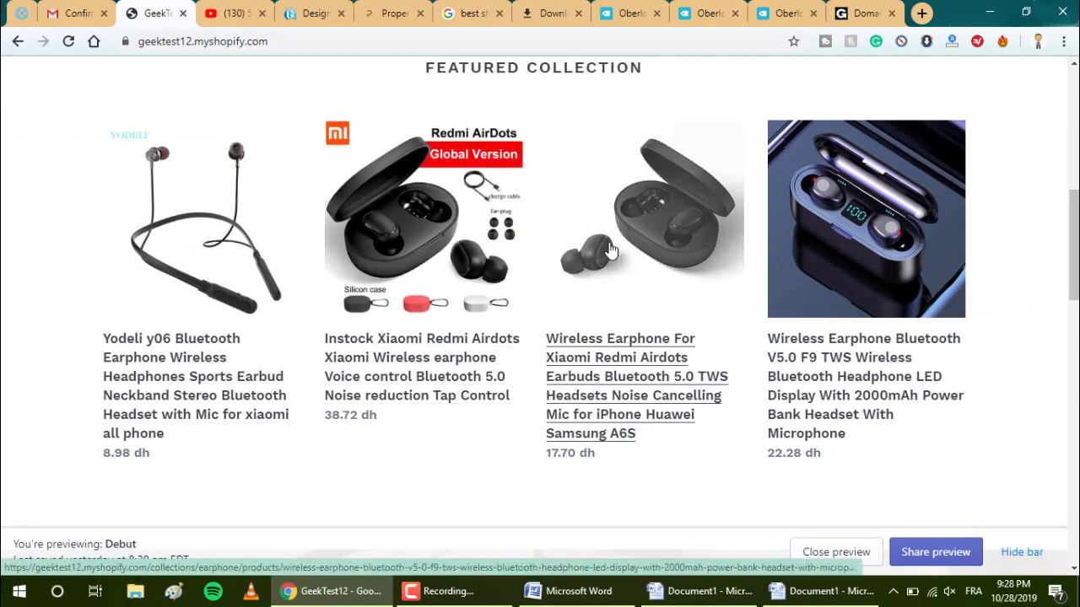
scroll(699, 218, "down", 8)
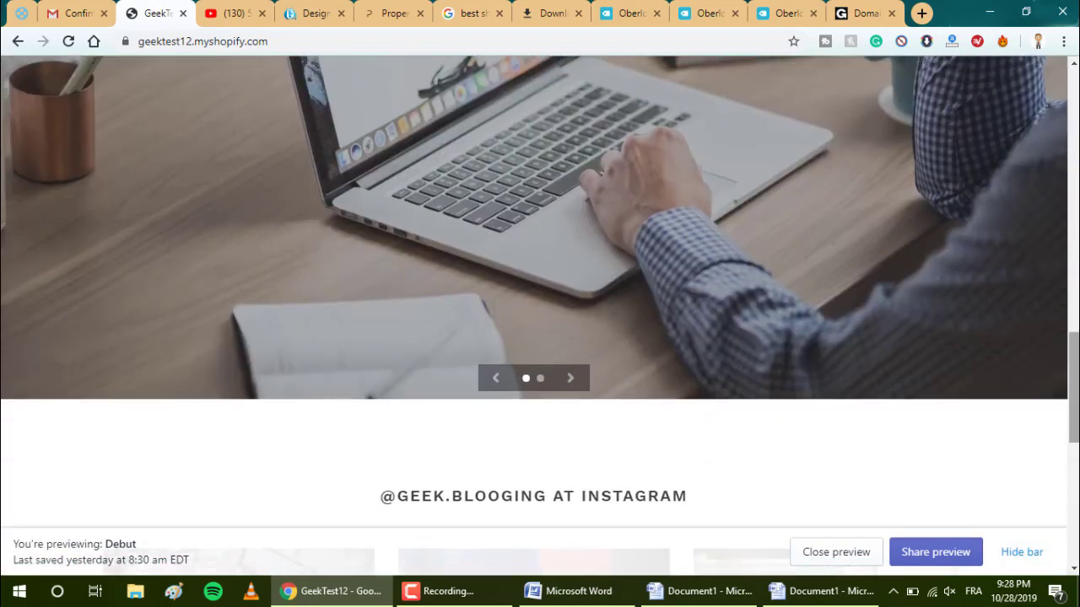
left_click(570, 378)
scroll(971, 400, "up", 3)
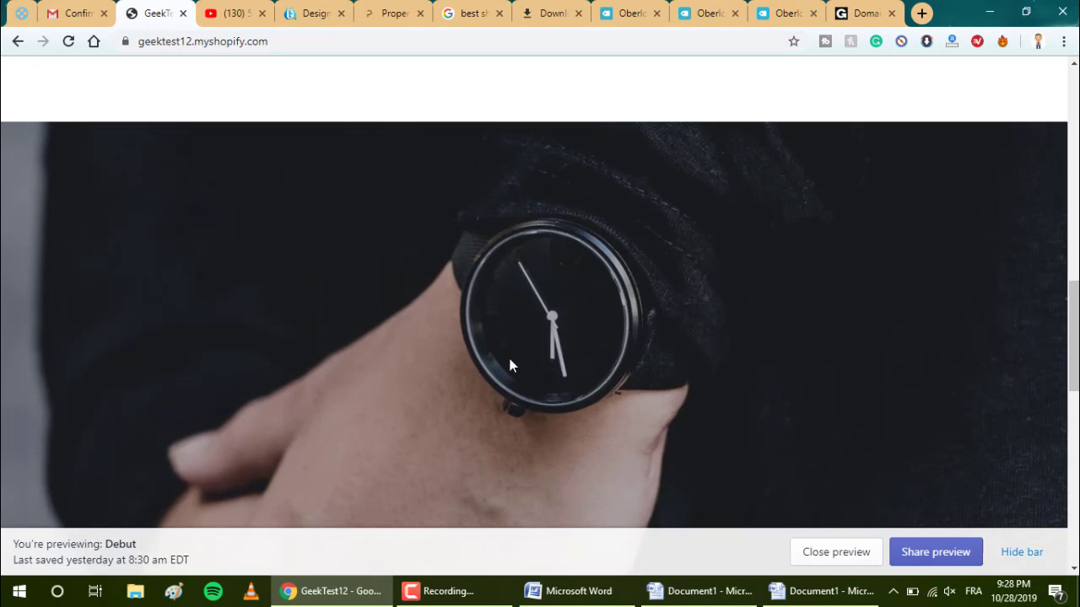
scroll(540, 312, "down", 7)
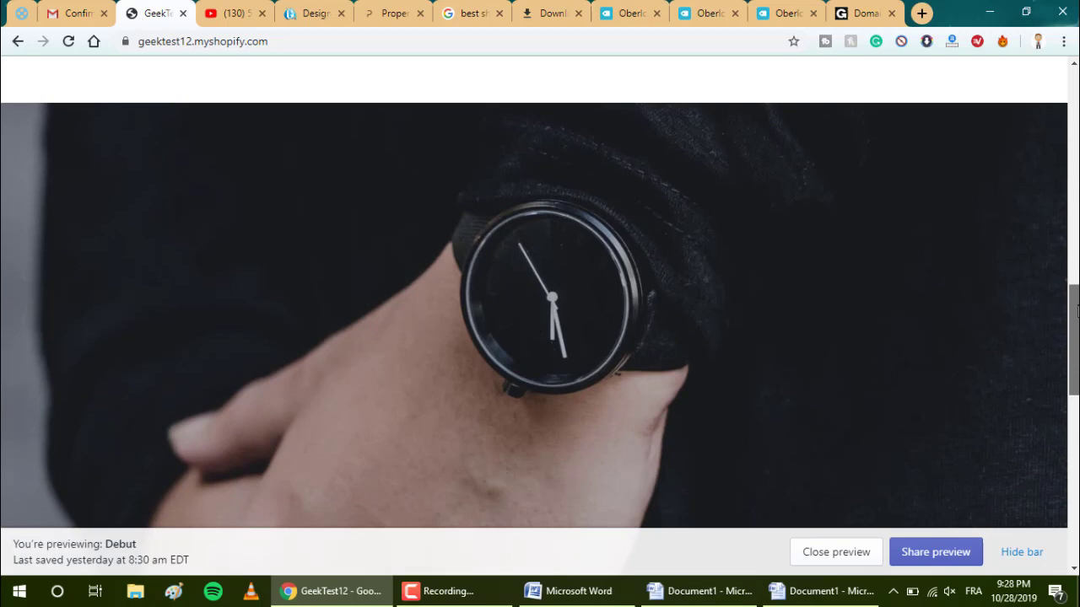
scroll(617, 210, "down", 1)
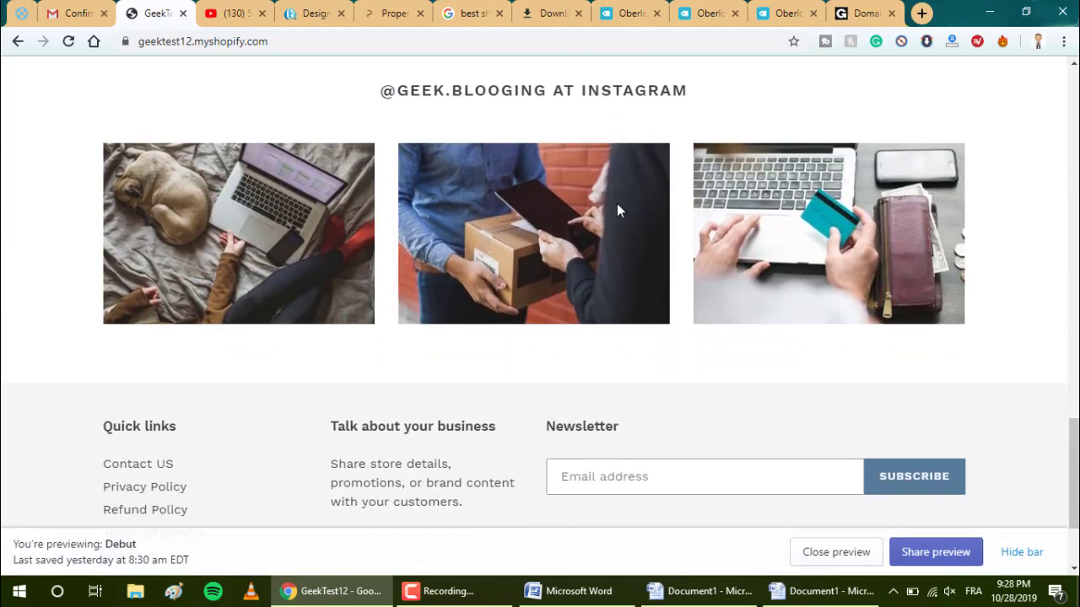
left_click_drag(390, 84, 658, 106)
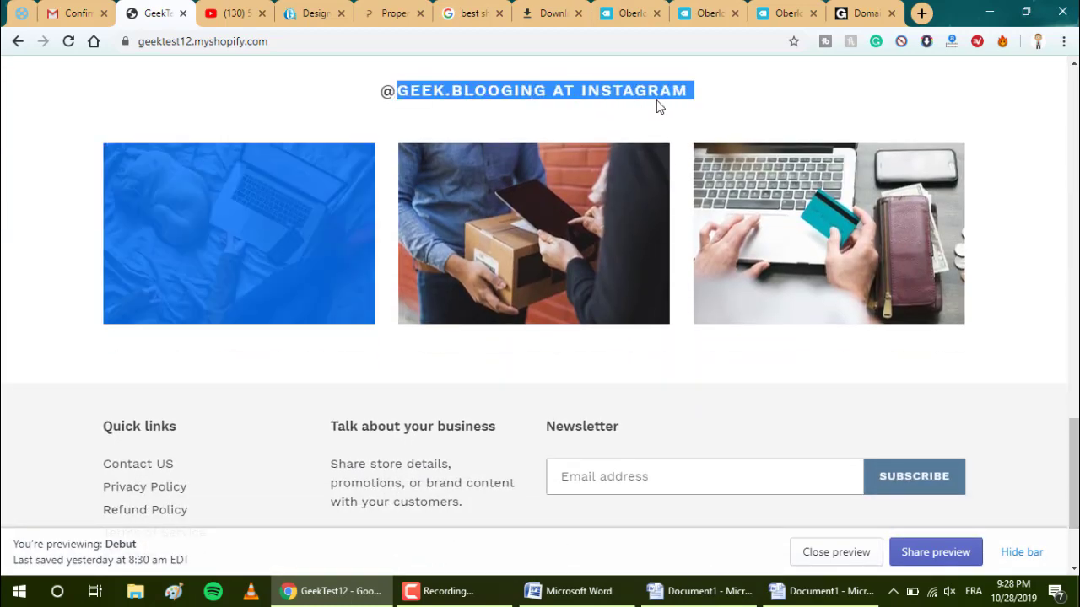
left_click(658, 106)
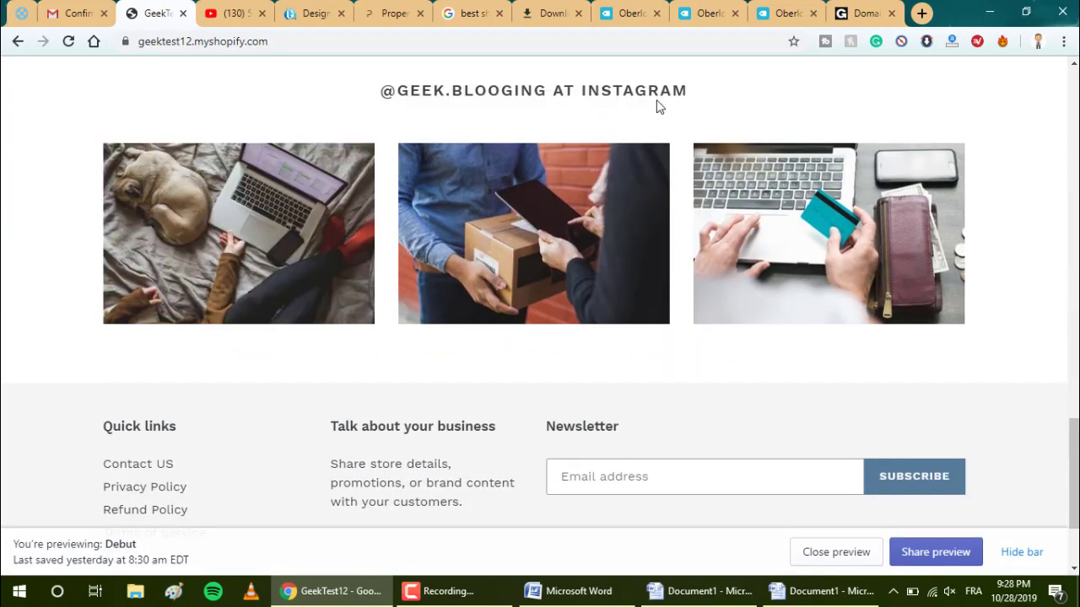
triple_click(455, 105)
left_click(505, 107)
left_click_drag(1073, 474, 1074, 505)
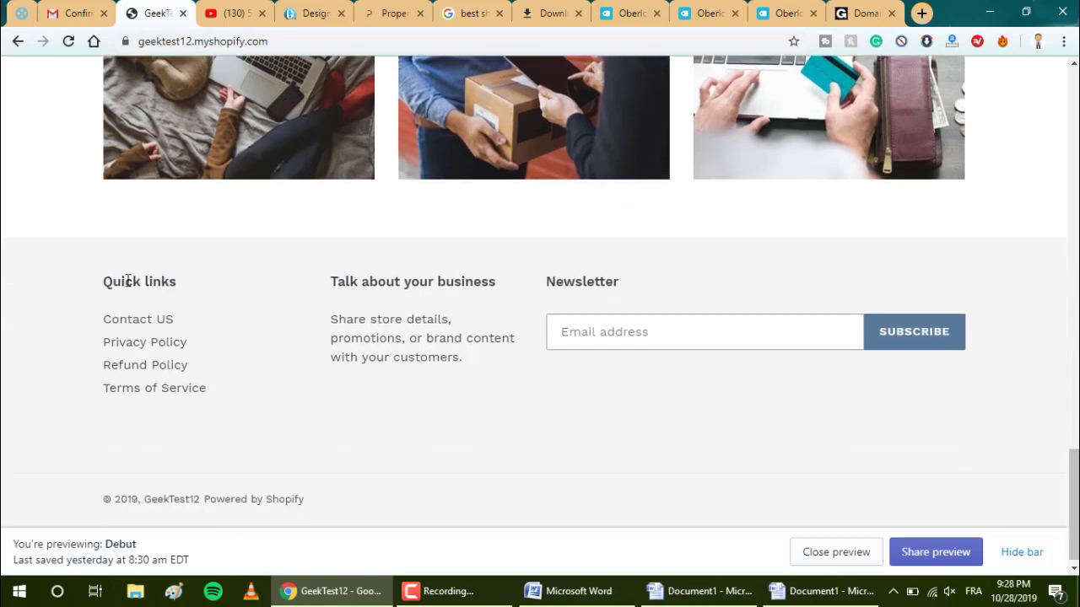
left_click_drag(121, 282, 161, 282)
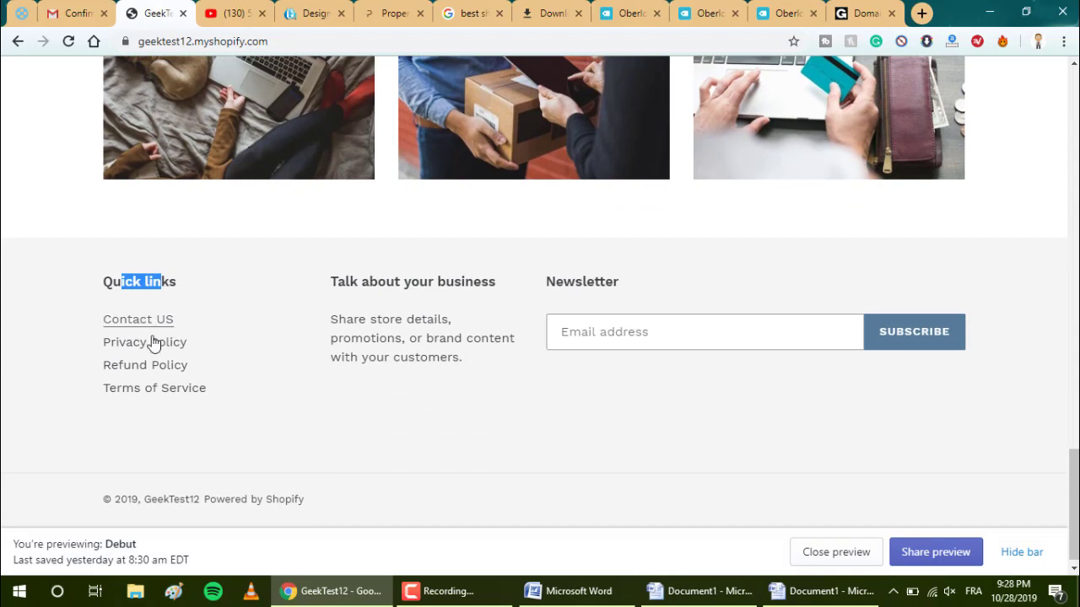